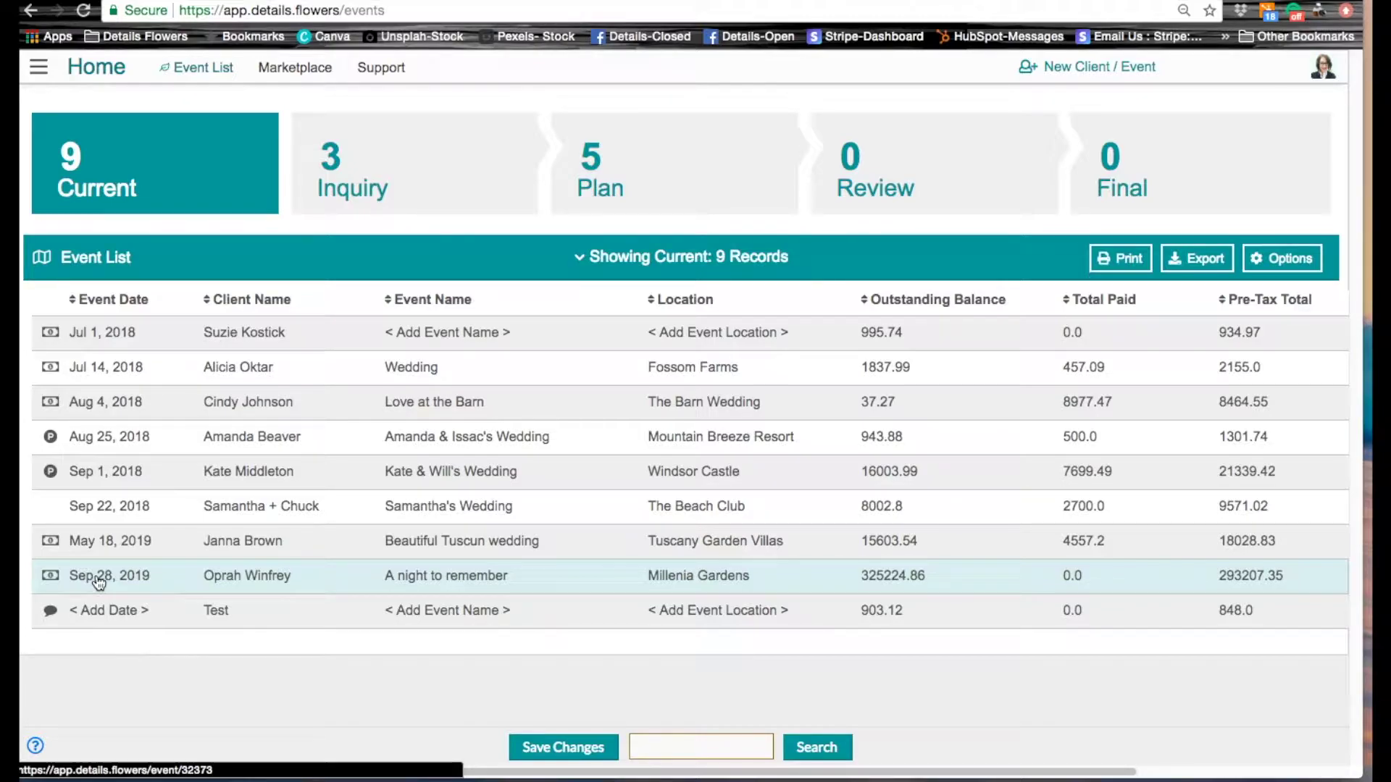
Open the costs page of the "A night to remember" event and bring up more wholesalers for quotes
{"action": "left_click", "coordinate": [98, 580]}
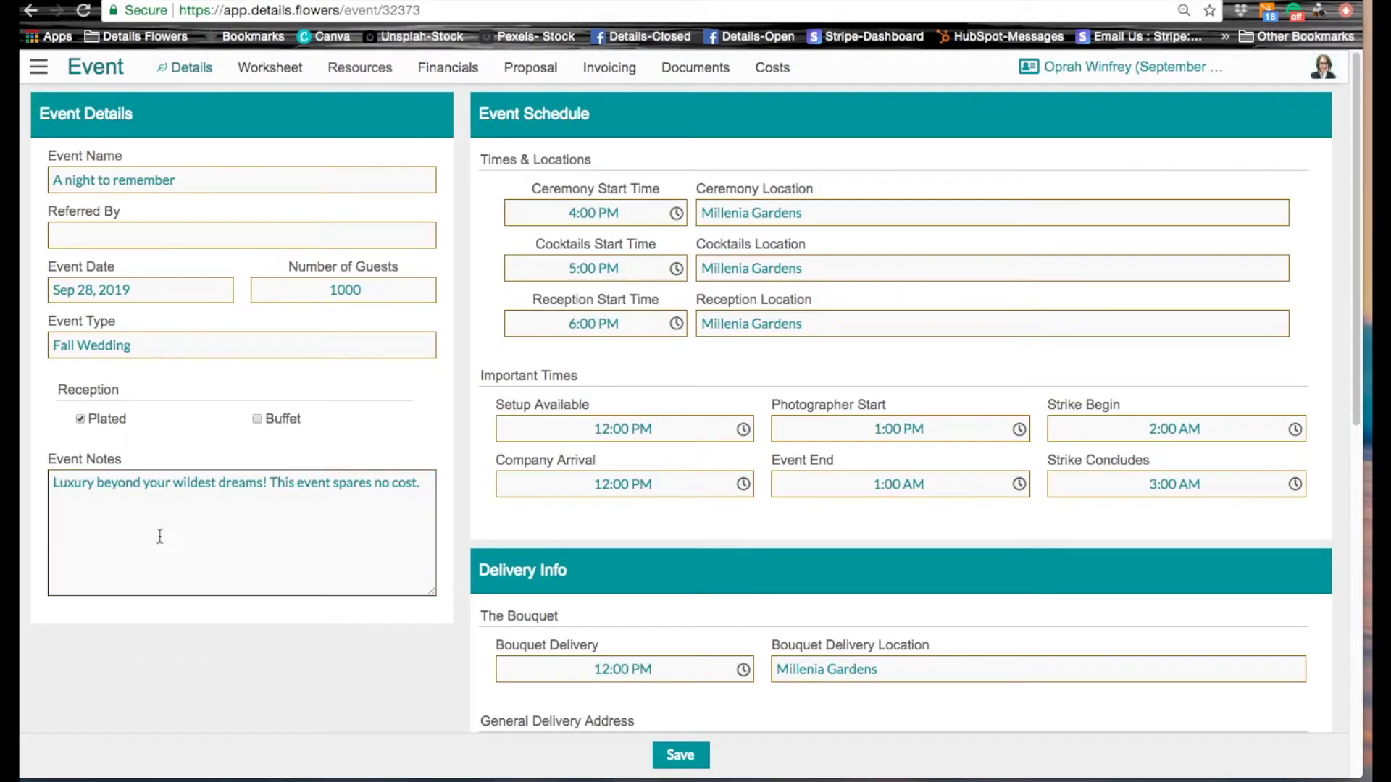
{"action": "left_click", "coordinate": [773, 69]}
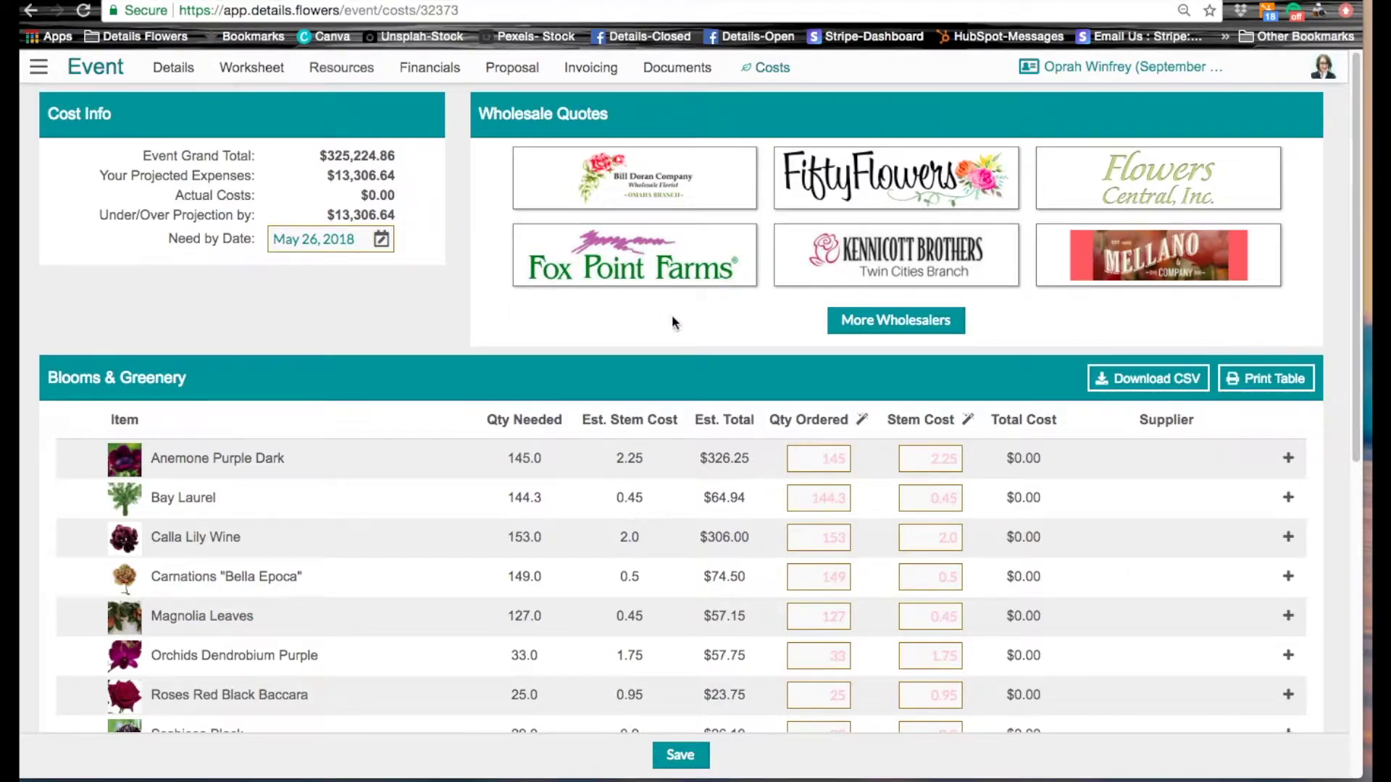
{"action": "left_click", "coordinate": [915, 329]}
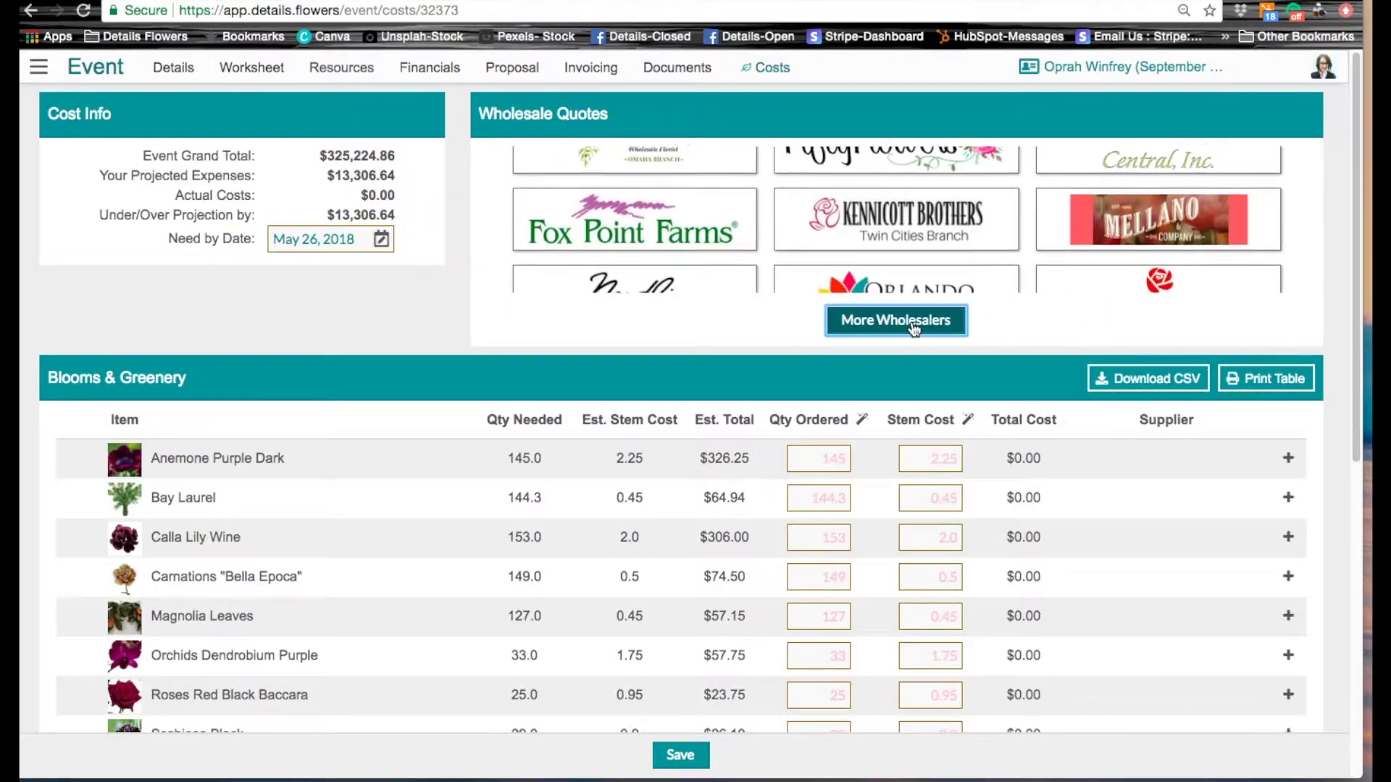
{"action": "left_click", "coordinate": [915, 330]}
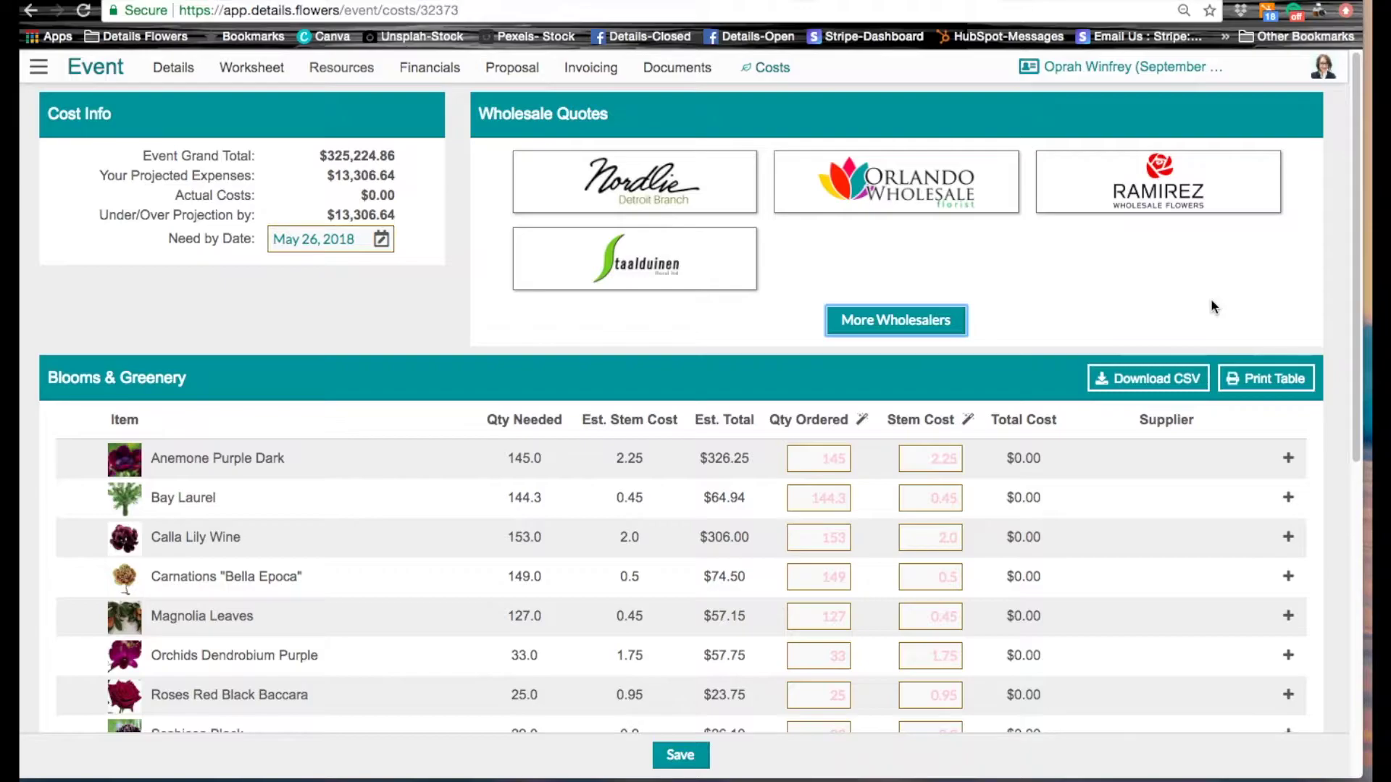
Review the Blooms & Greenery and Rentals cost tables, and download the Blooms & Greenery table as a CSV
{"action": "scroll", "coordinate": [1337, 515], "scroll_direction": "down", "scroll_amount": 3}
{"action": "scroll", "coordinate": [1337, 515], "scroll_direction": "down", "scroll_amount": 2}
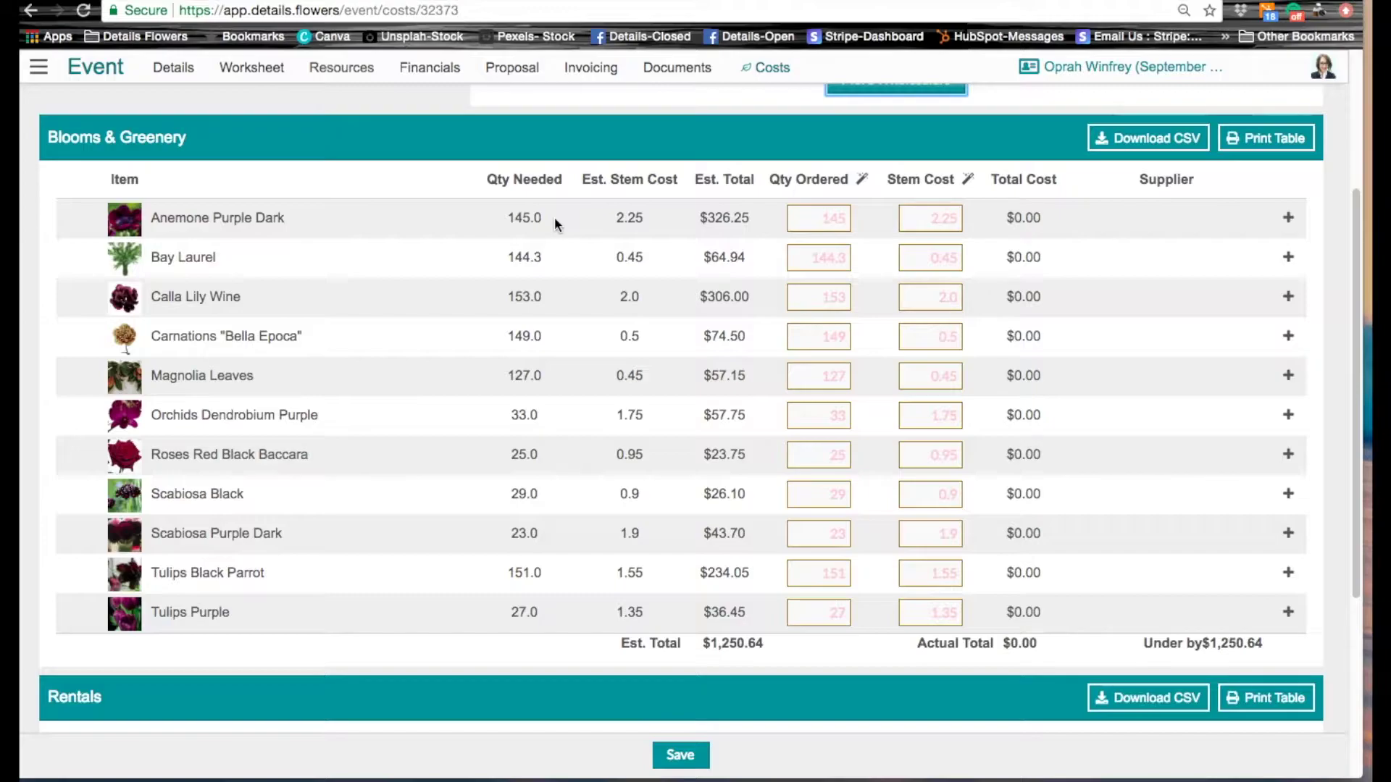
{"action": "scroll", "coordinate": [611, 372], "scroll_direction": "down", "scroll_amount": 1}
{"action": "scroll", "coordinate": [611, 372], "scroll_direction": "down", "scroll_amount": 5}
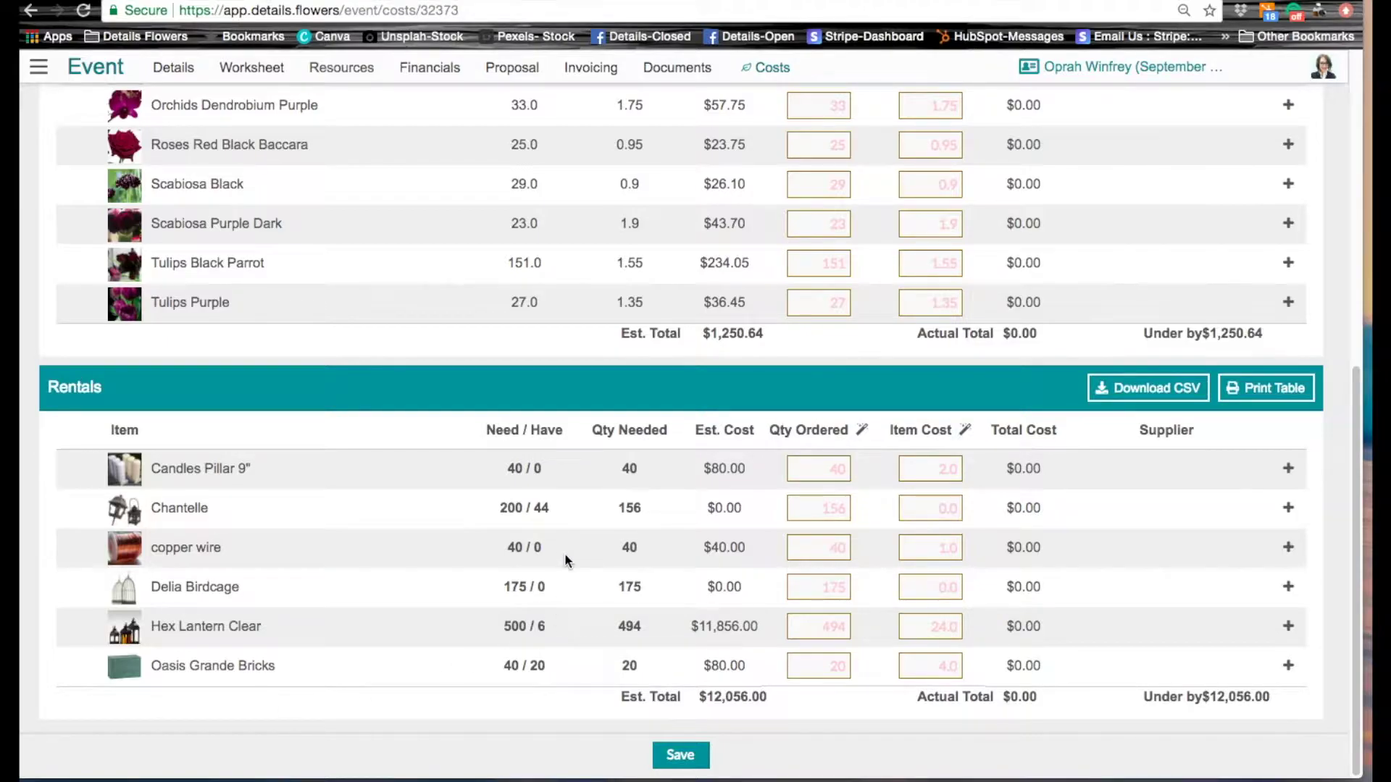
{"action": "scroll", "coordinate": [564, 553], "scroll_direction": "up", "scroll_amount": 5}
{"action": "scroll", "coordinate": [564, 554], "scroll_direction": "up", "scroll_amount": 1}
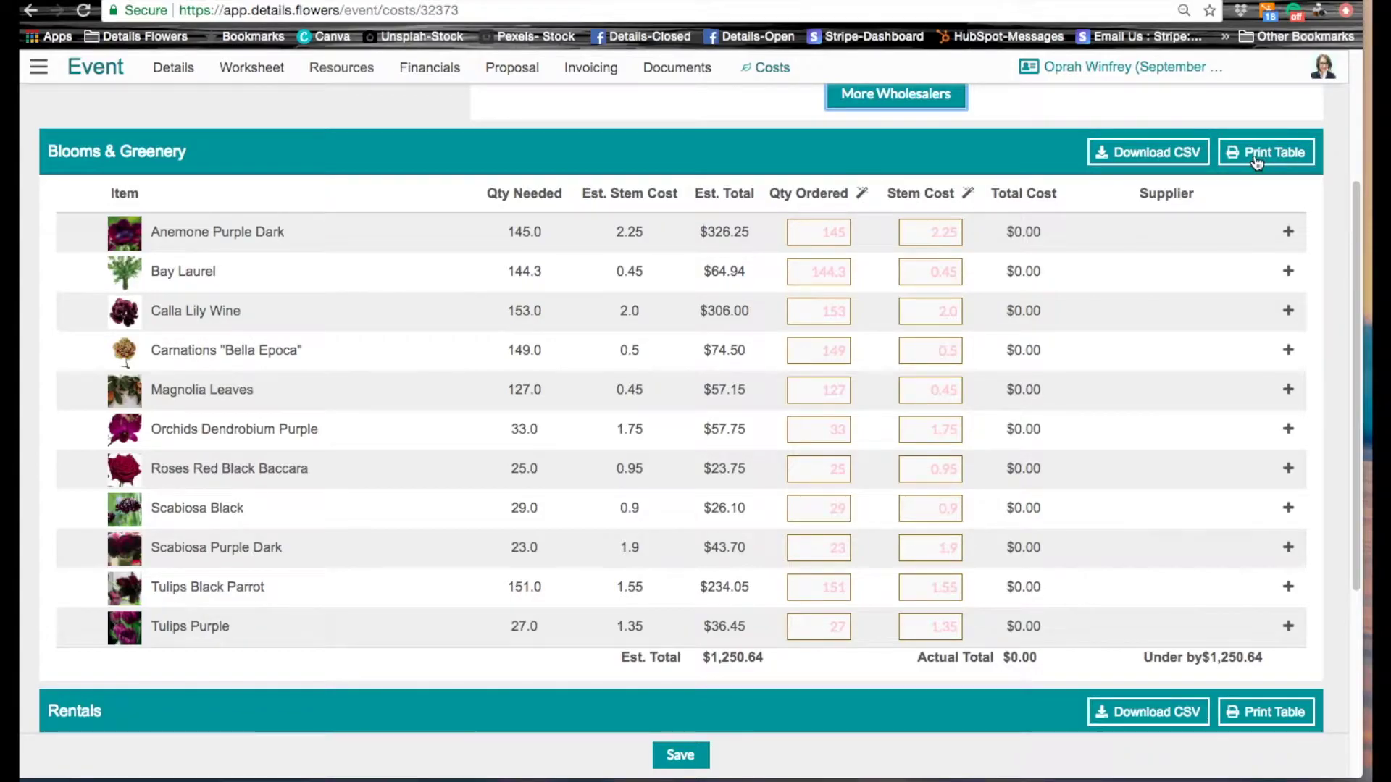
{"action": "left_click", "coordinate": [1152, 155]}
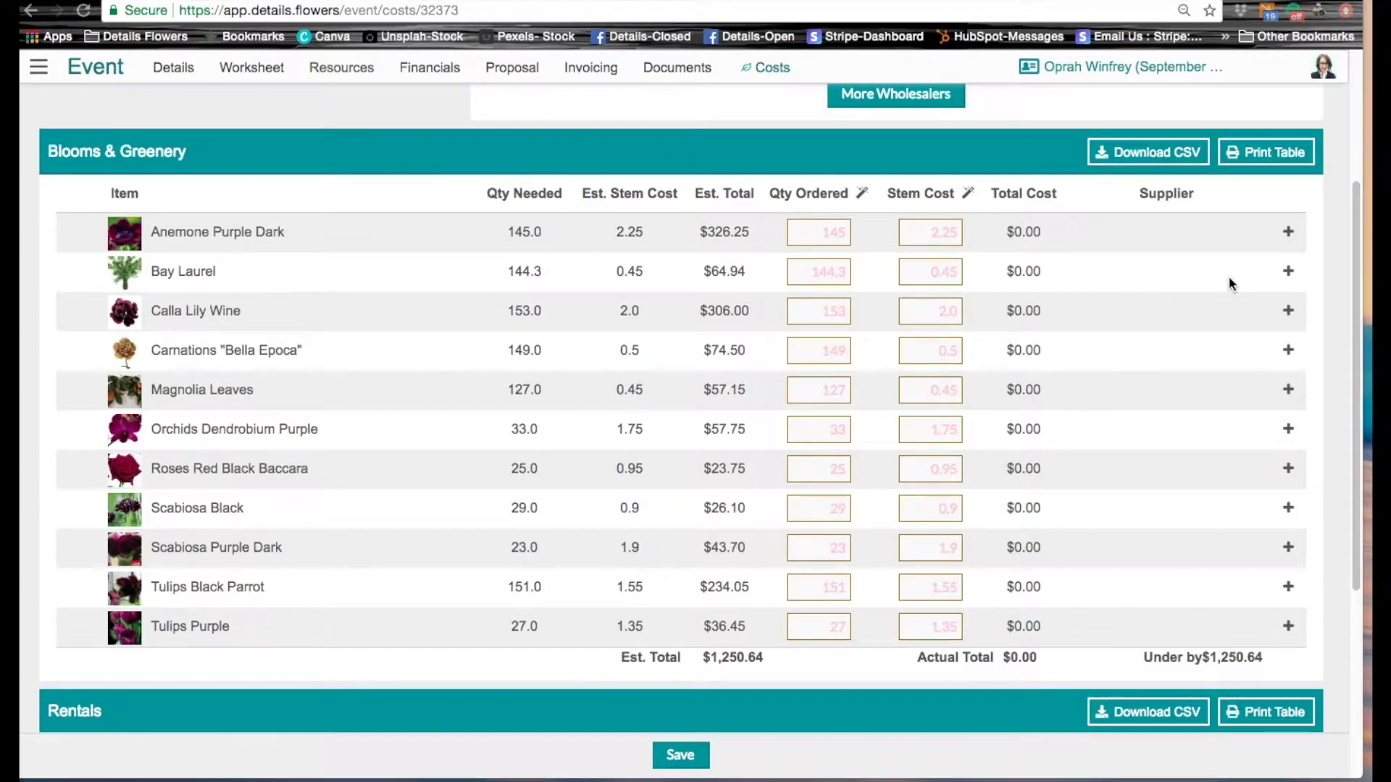
Add Anemone Purple Light as a substitution for Anemone Purple Dark
{"action": "left_click", "coordinate": [1289, 234]}
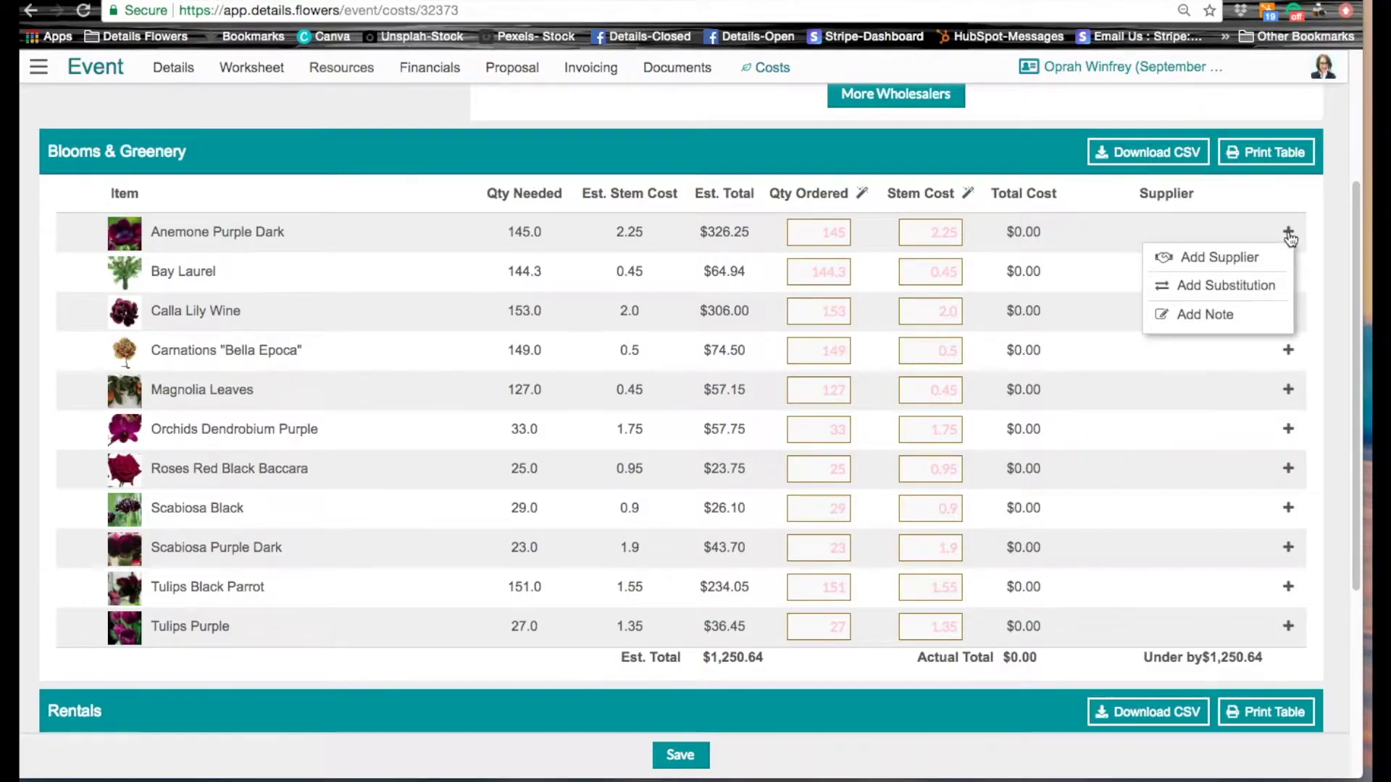
{"action": "left_click", "coordinate": [1212, 287]}
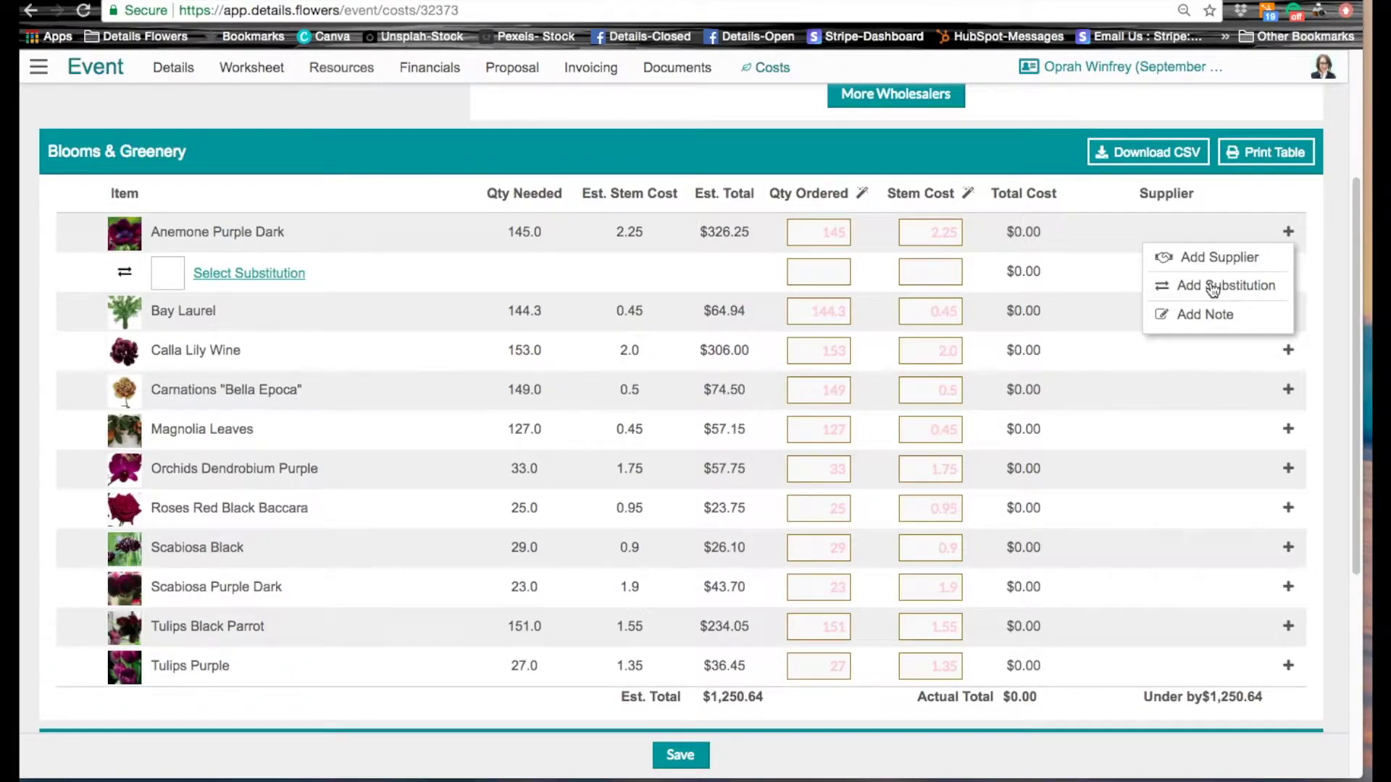
{"action": "left_click", "coordinate": [234, 274]}
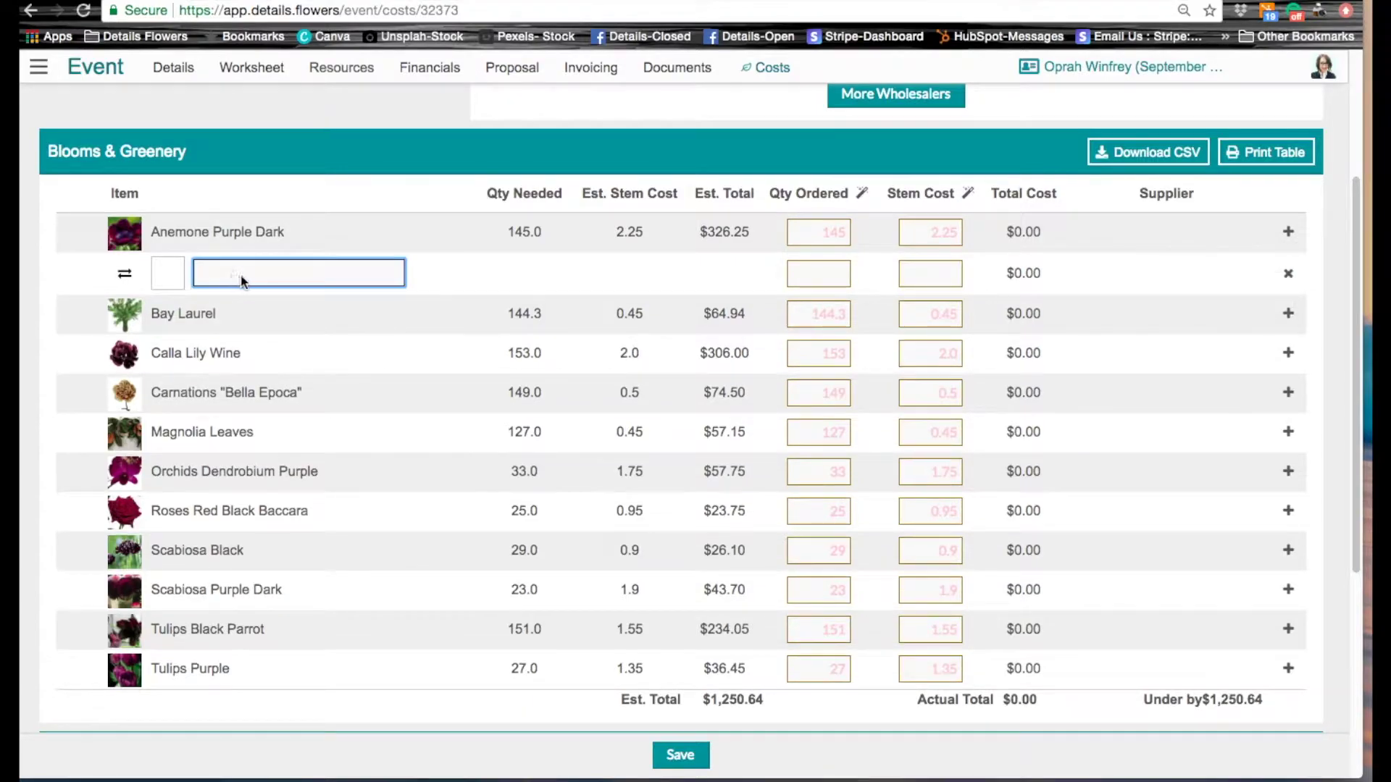
{"action": "type", "text": "anemone"}
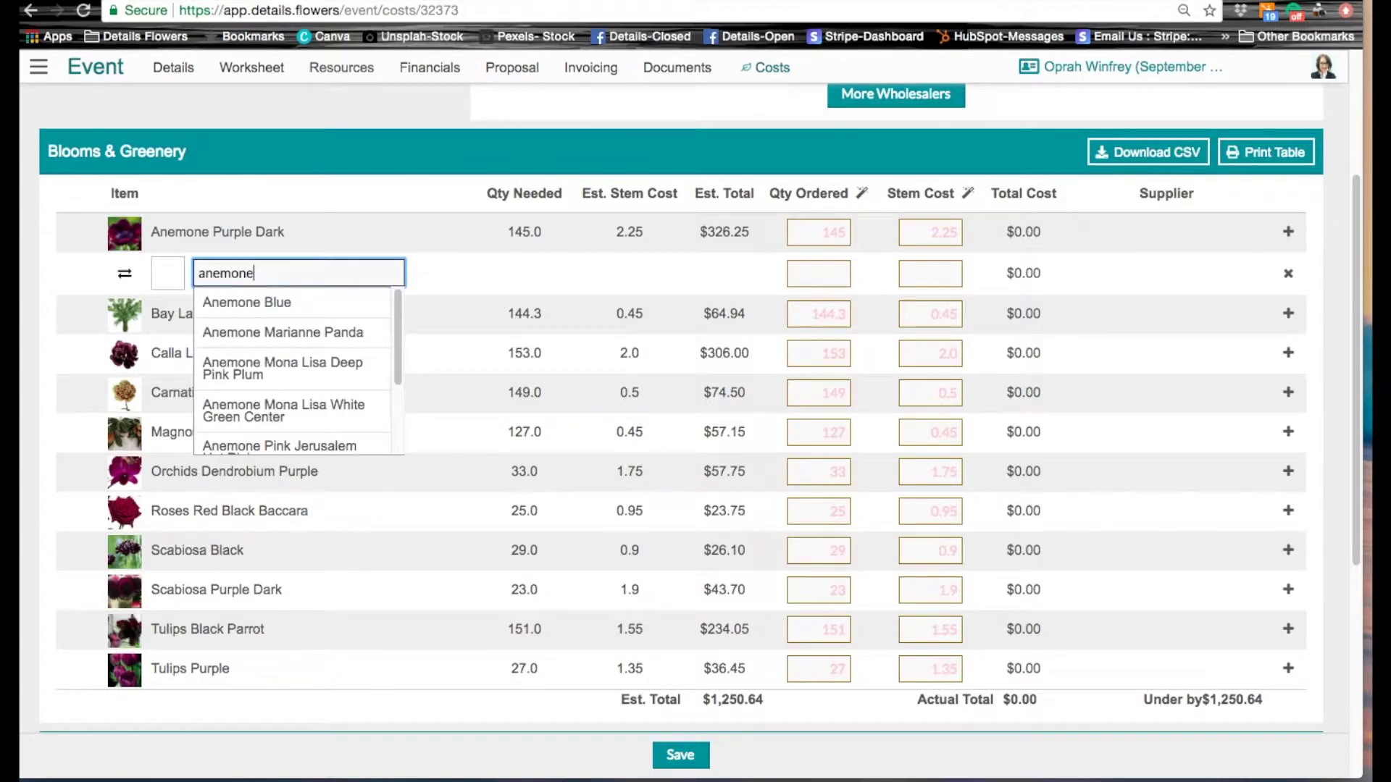
{"action": "scroll", "coordinate": [333, 392], "scroll_direction": "down", "scroll_amount": 1}
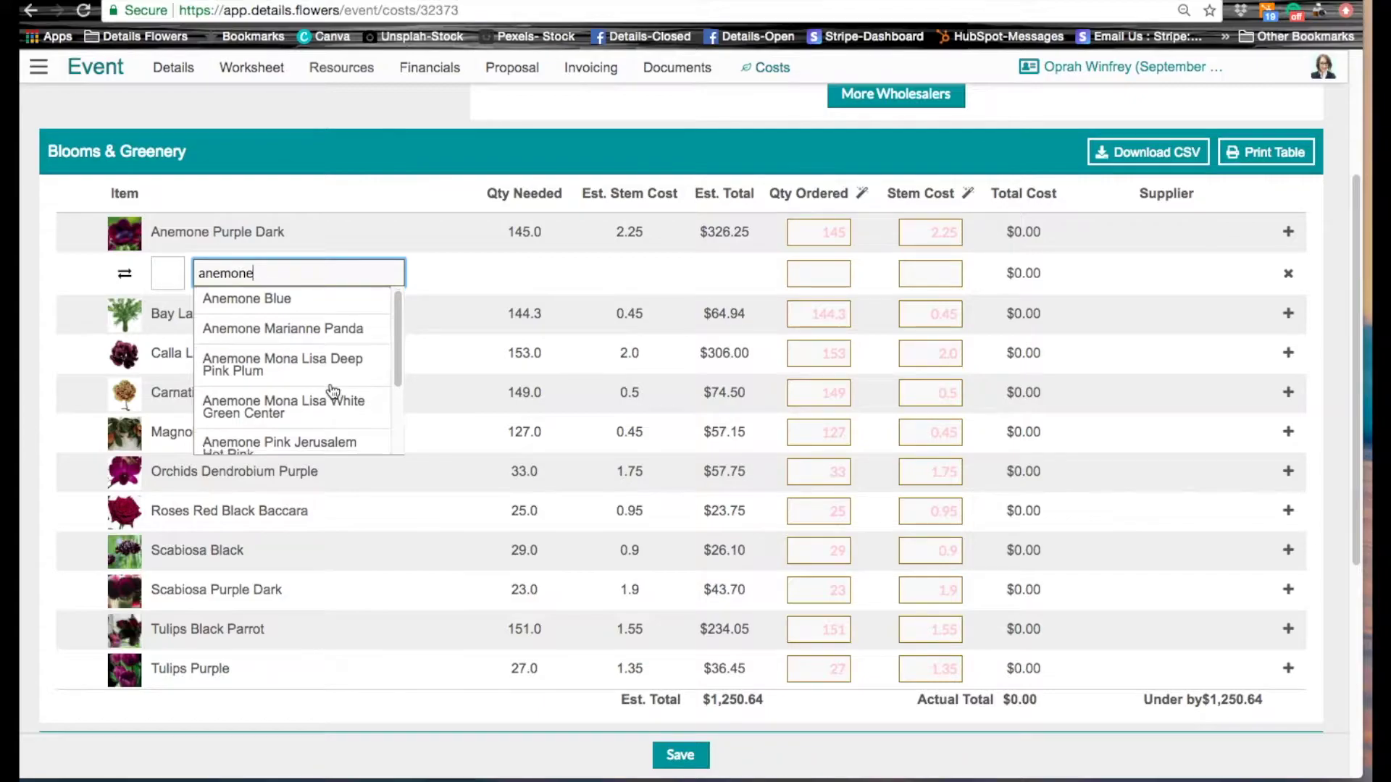
{"action": "scroll", "coordinate": [332, 391], "scroll_direction": "down", "scroll_amount": 2}
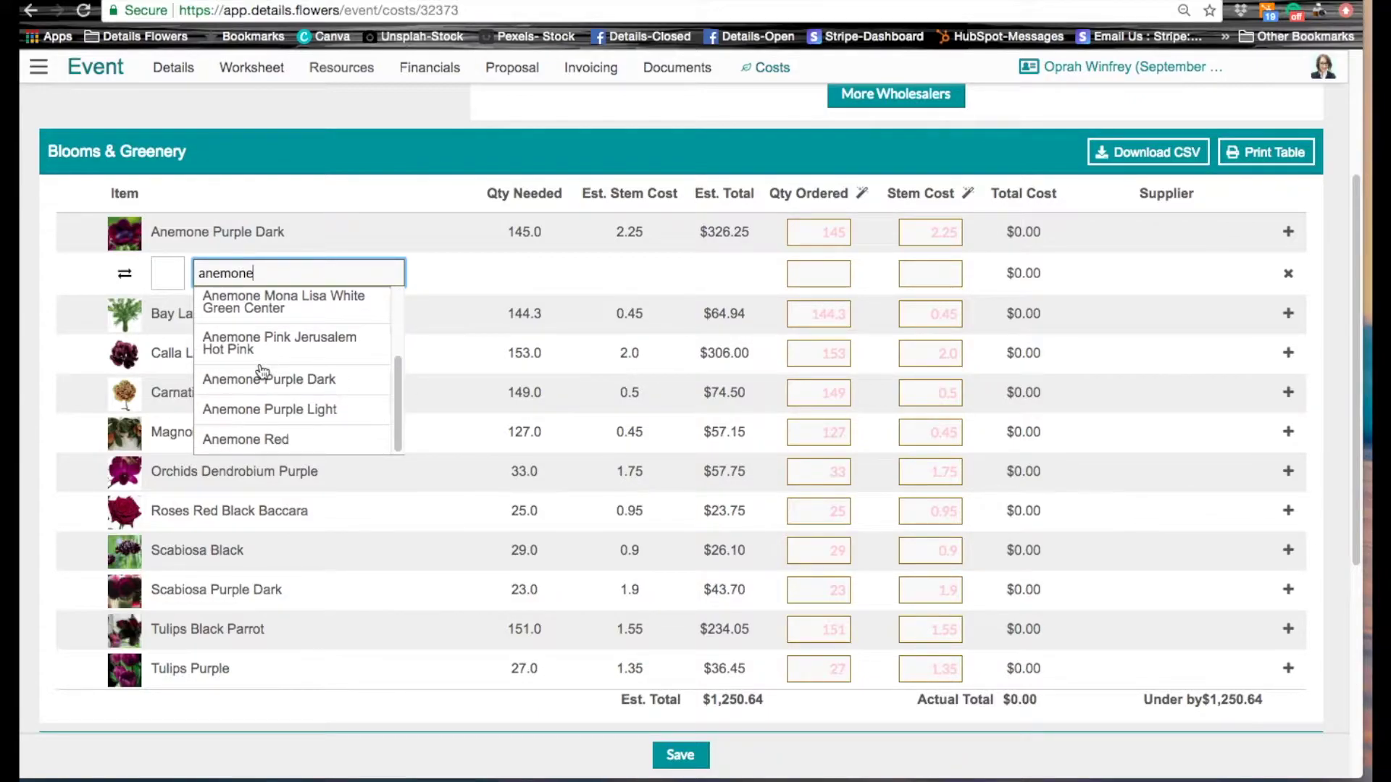
{"action": "left_click", "coordinate": [304, 410]}
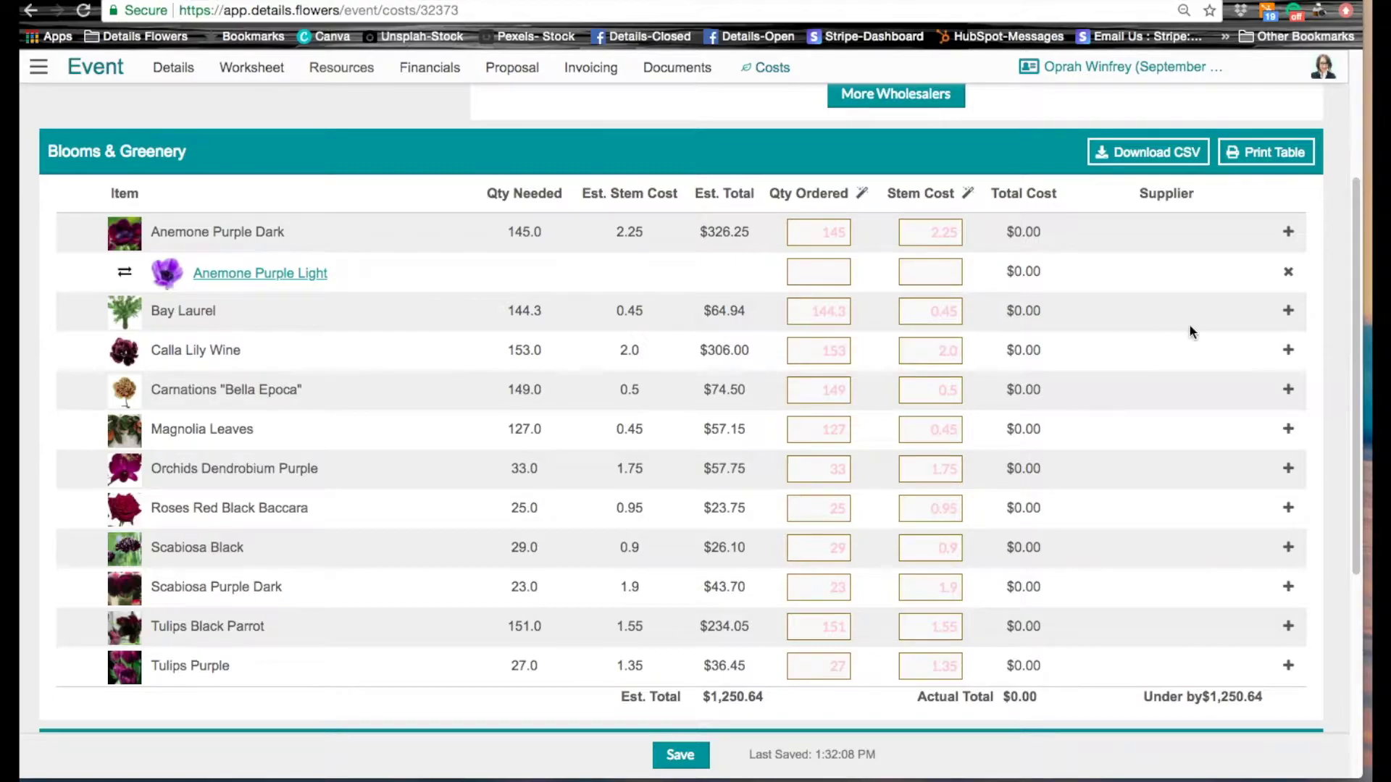
Add a new supplier named Flowers Flowers Flowers to Anemone Purple Dark
{"action": "left_click", "coordinate": [1289, 233]}
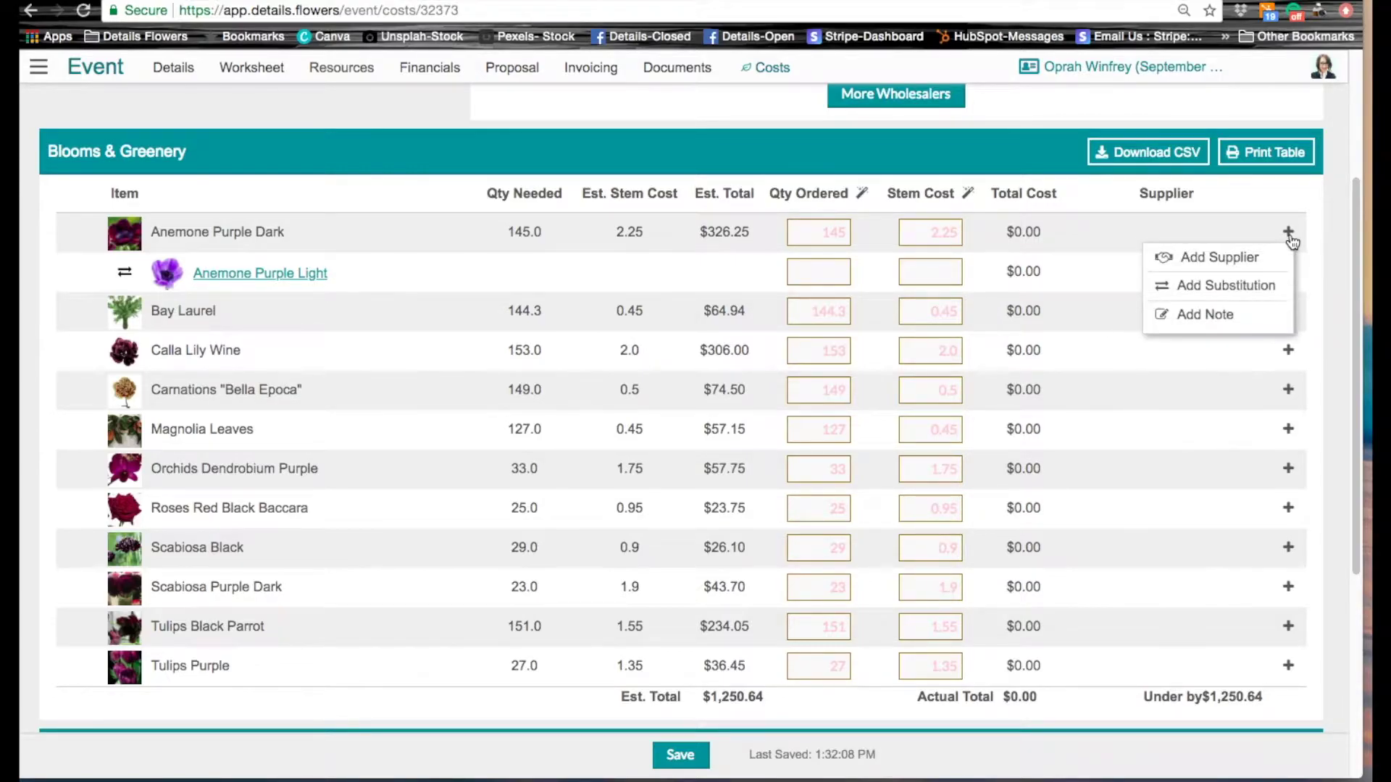
{"action": "left_click", "coordinate": [1235, 259]}
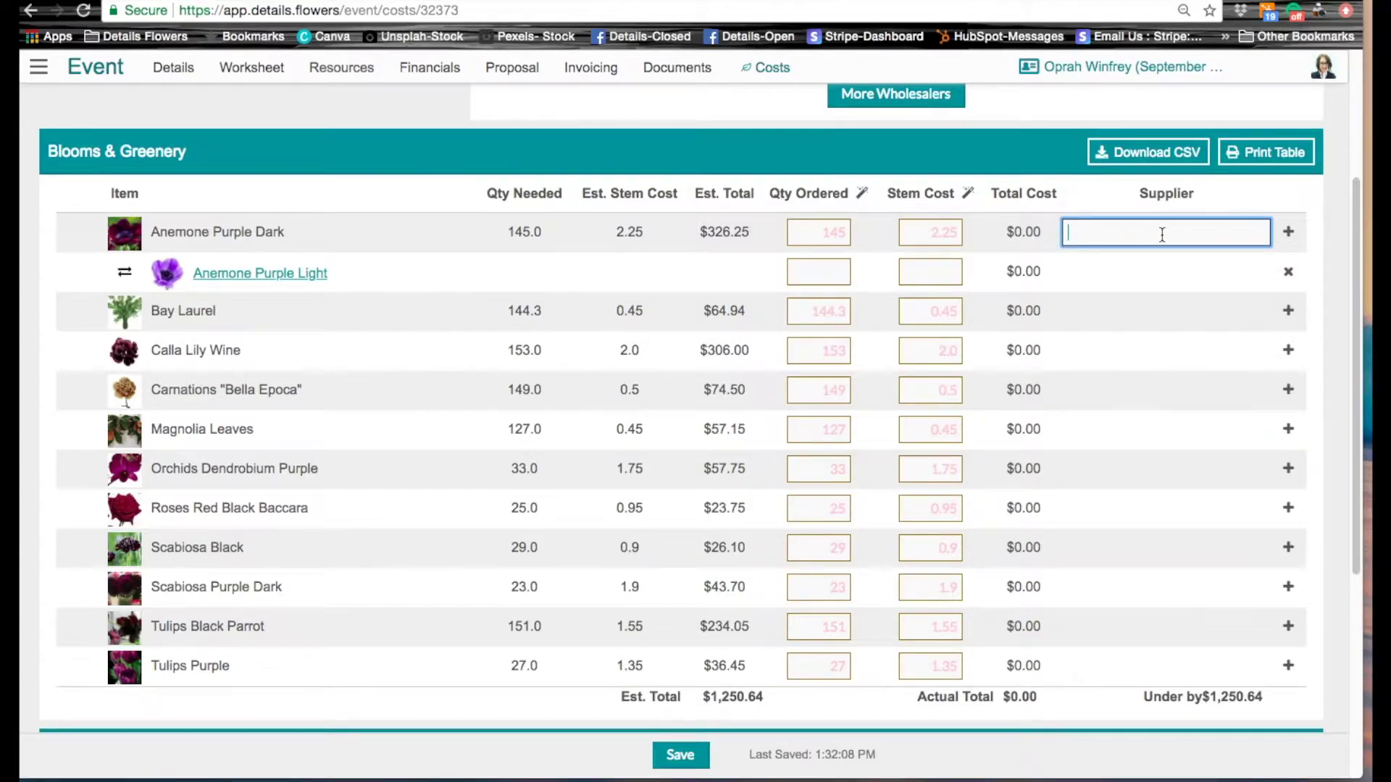
{"action": "type", "text": "Flowers flowers flowers!"}
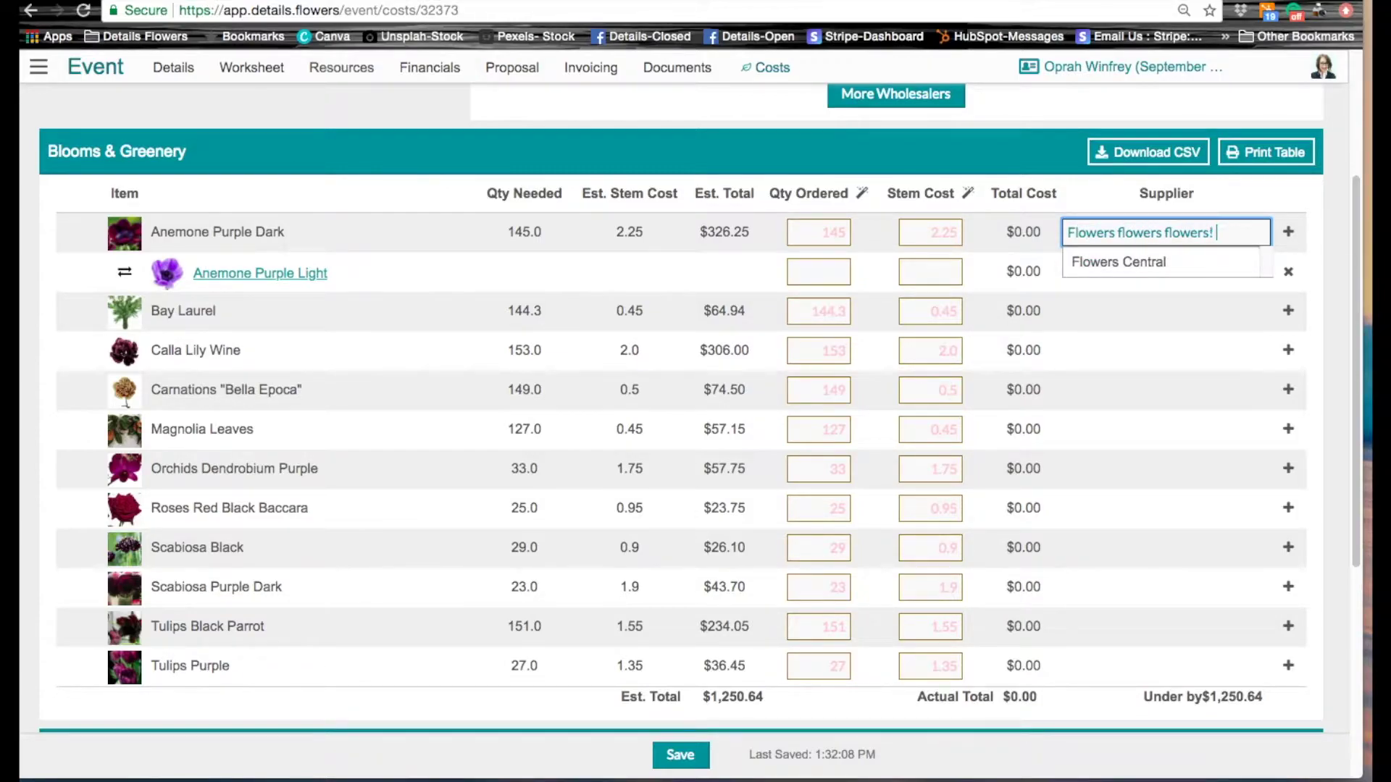
{"action": "key", "text": "Return"}
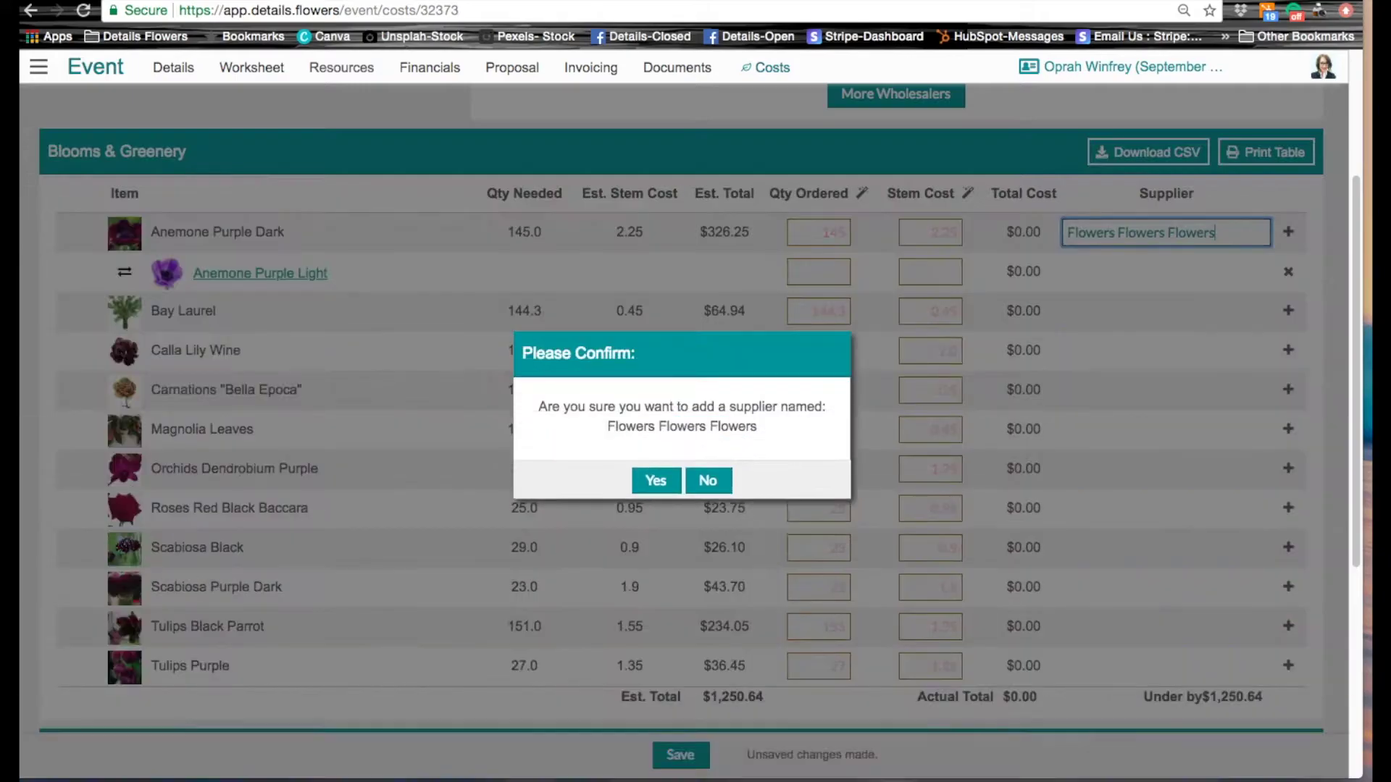
{"action": "left_click", "coordinate": [655, 482]}
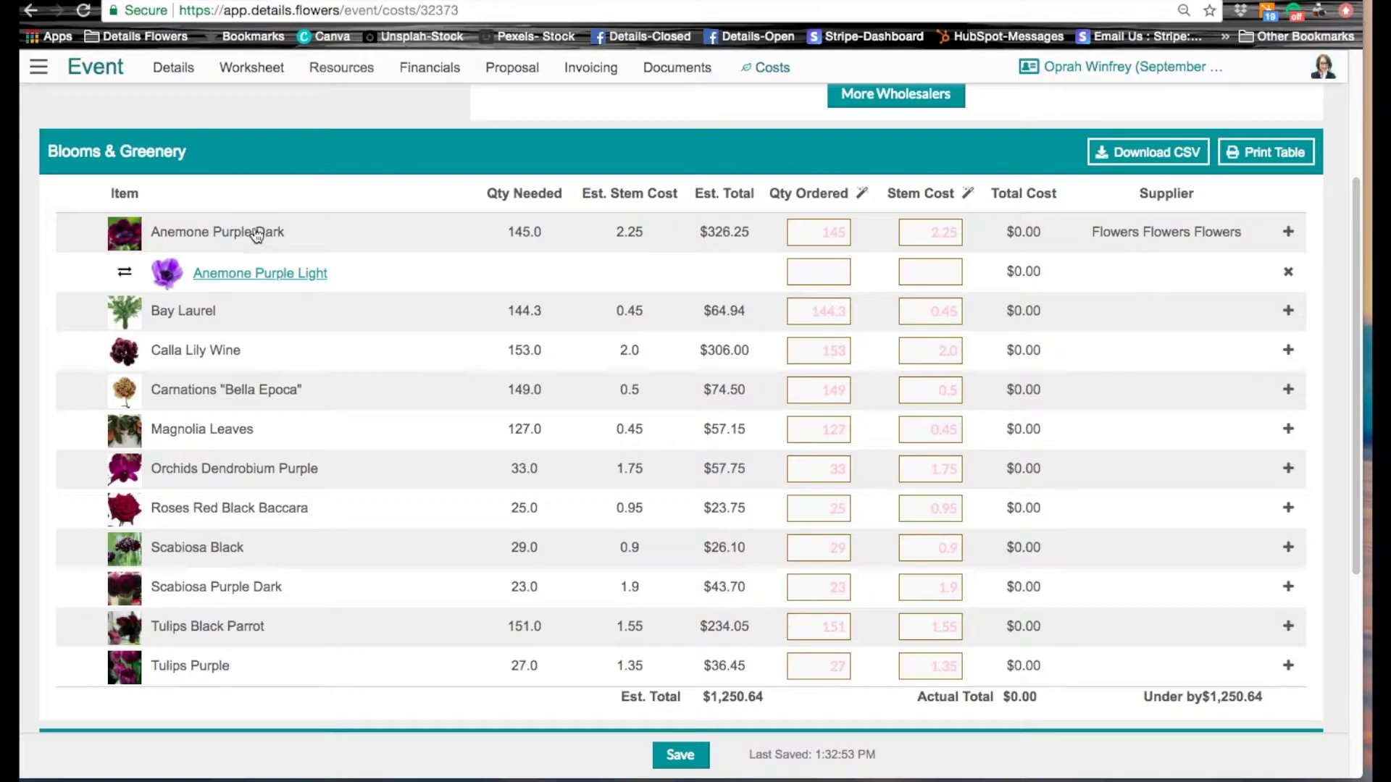
Set the ordered quantities to 145 for Anemone Purple Dark and 150 for Bay Laurel
{"action": "left_click", "coordinate": [818, 233]}
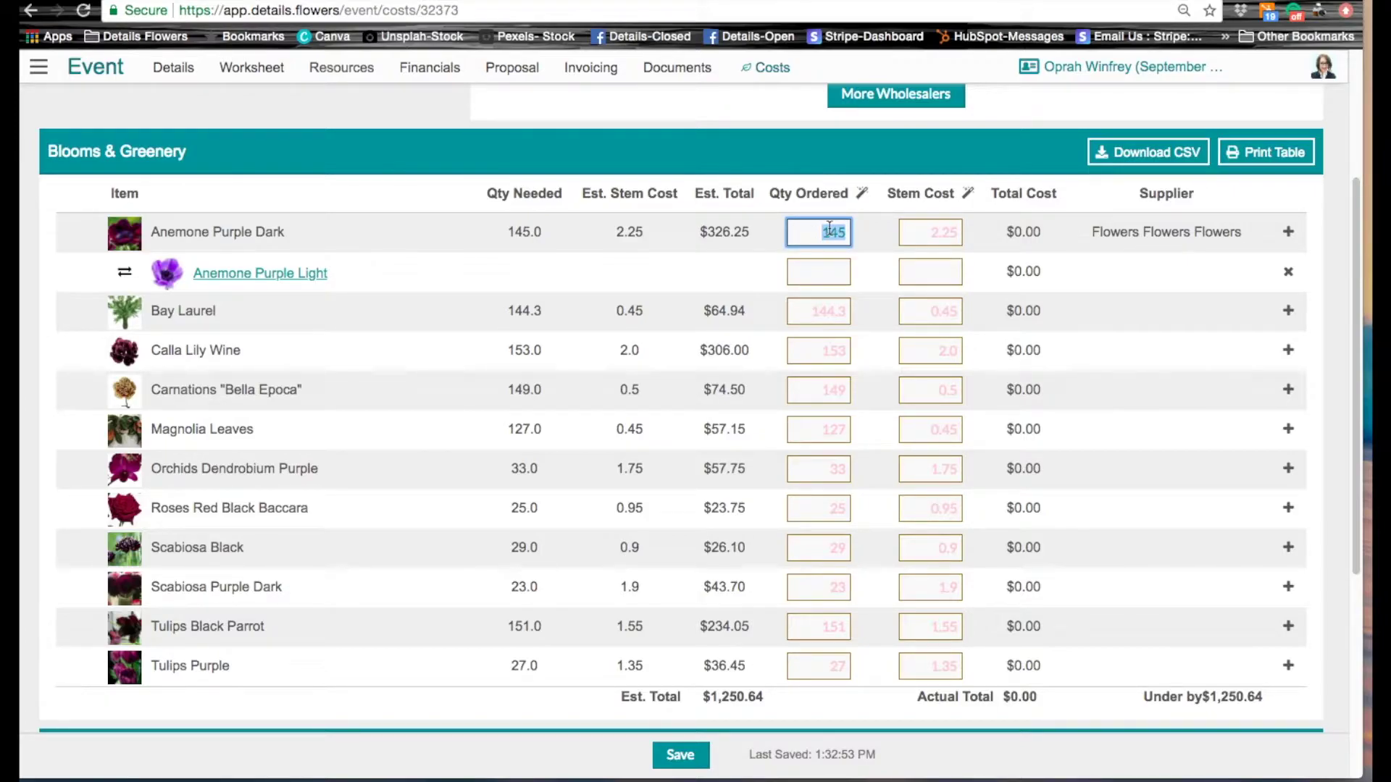
{"action": "left_click", "coordinate": [826, 313]}
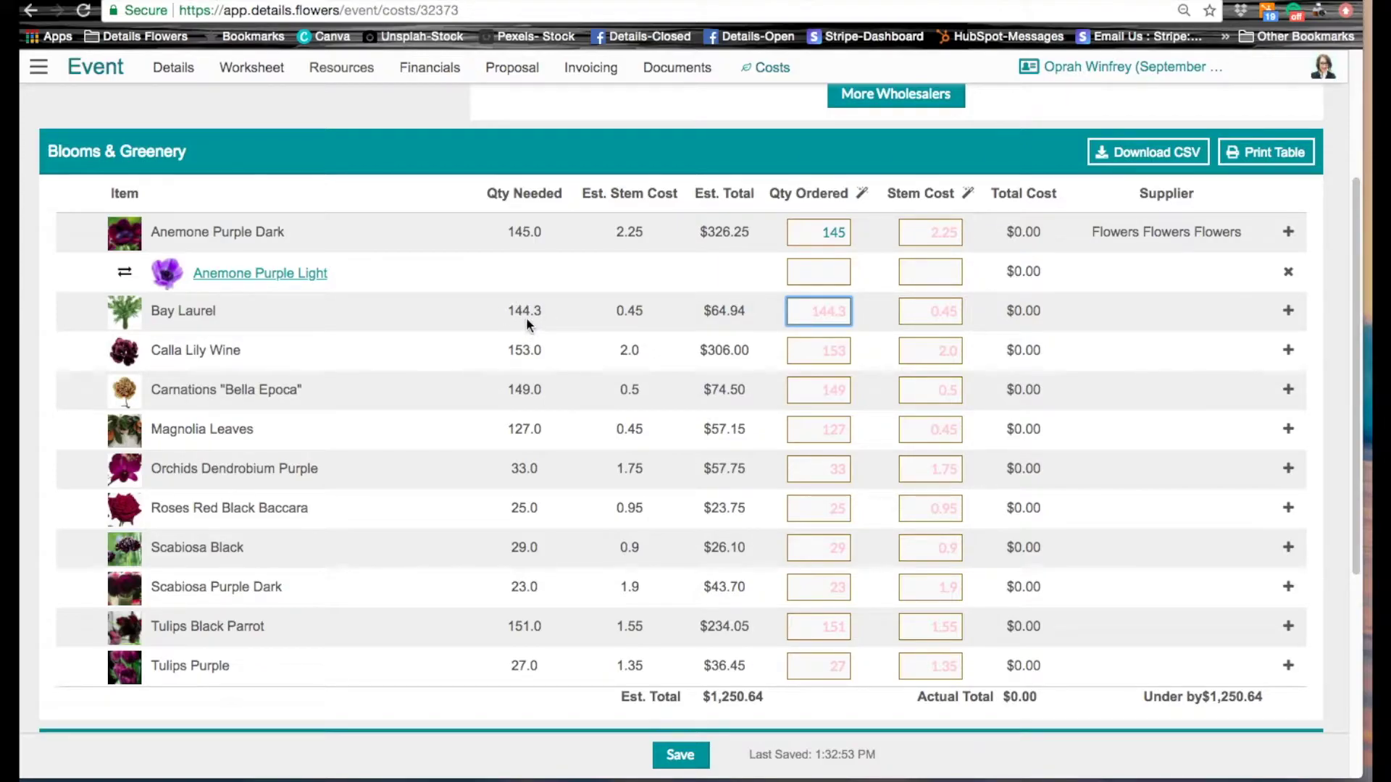
{"action": "type", "text": "150"}
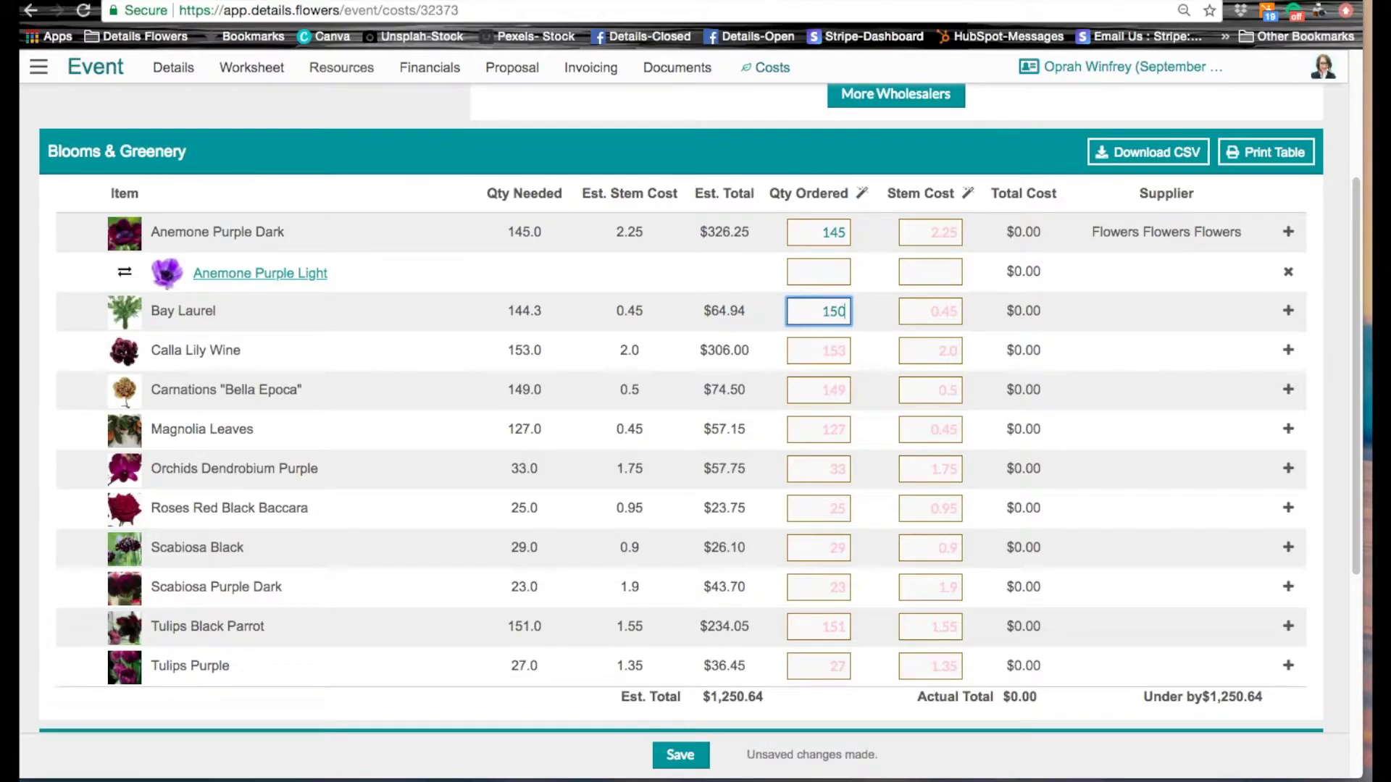
{"action": "left_click", "coordinate": [825, 351]}
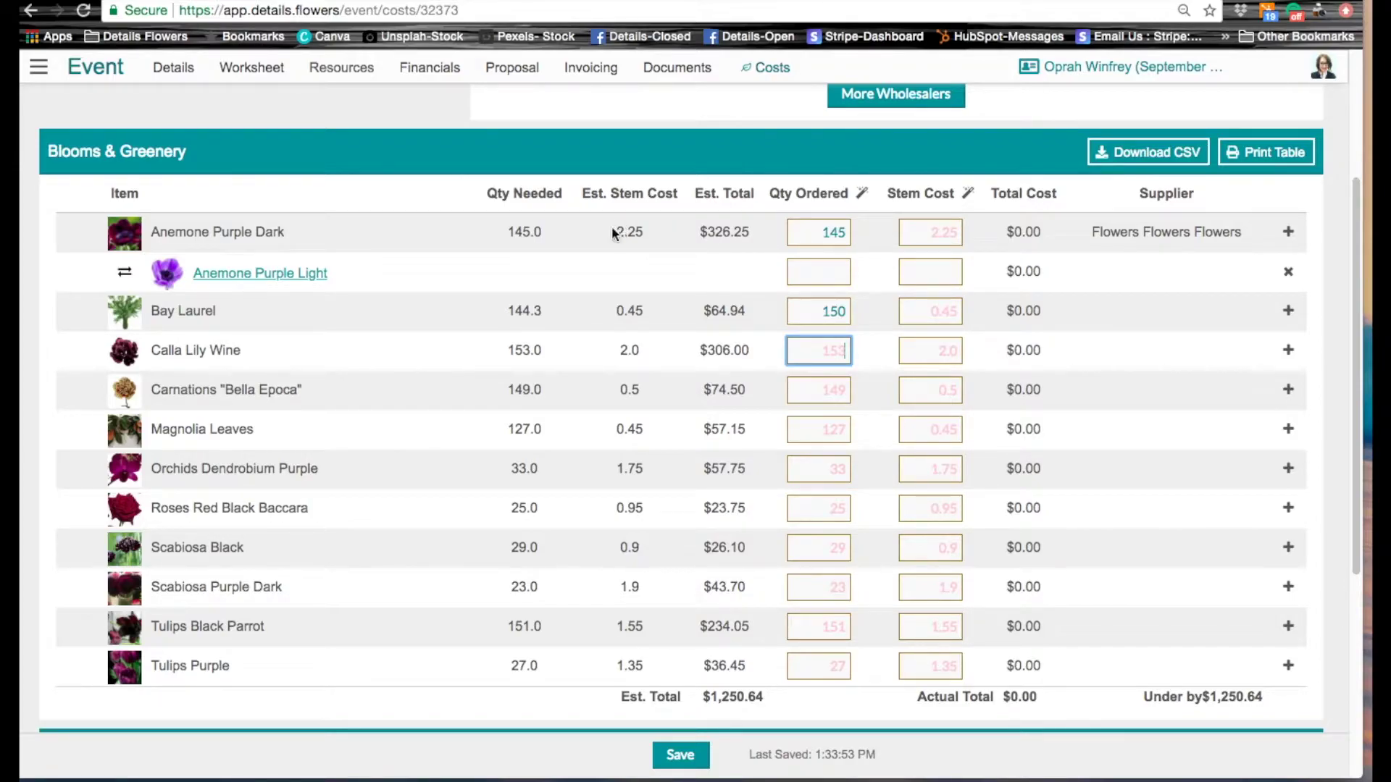
Set the actual stem cost of Anemone Purple Dark to 2.15
{"action": "left_click", "coordinate": [930, 234]}
{"action": "type", "text": "2.16"}
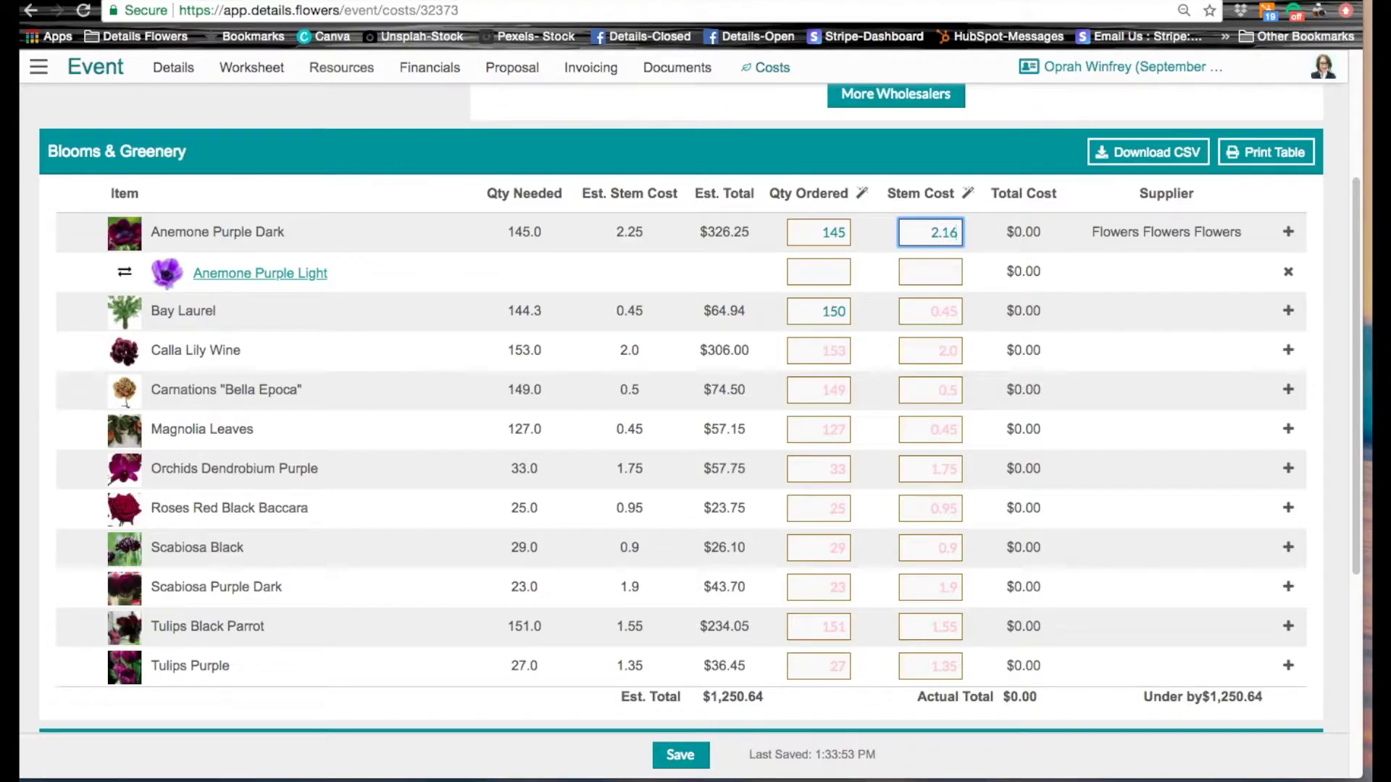
{"action": "key", "text": "BackSpace"}
{"action": "type", "text": "5"}
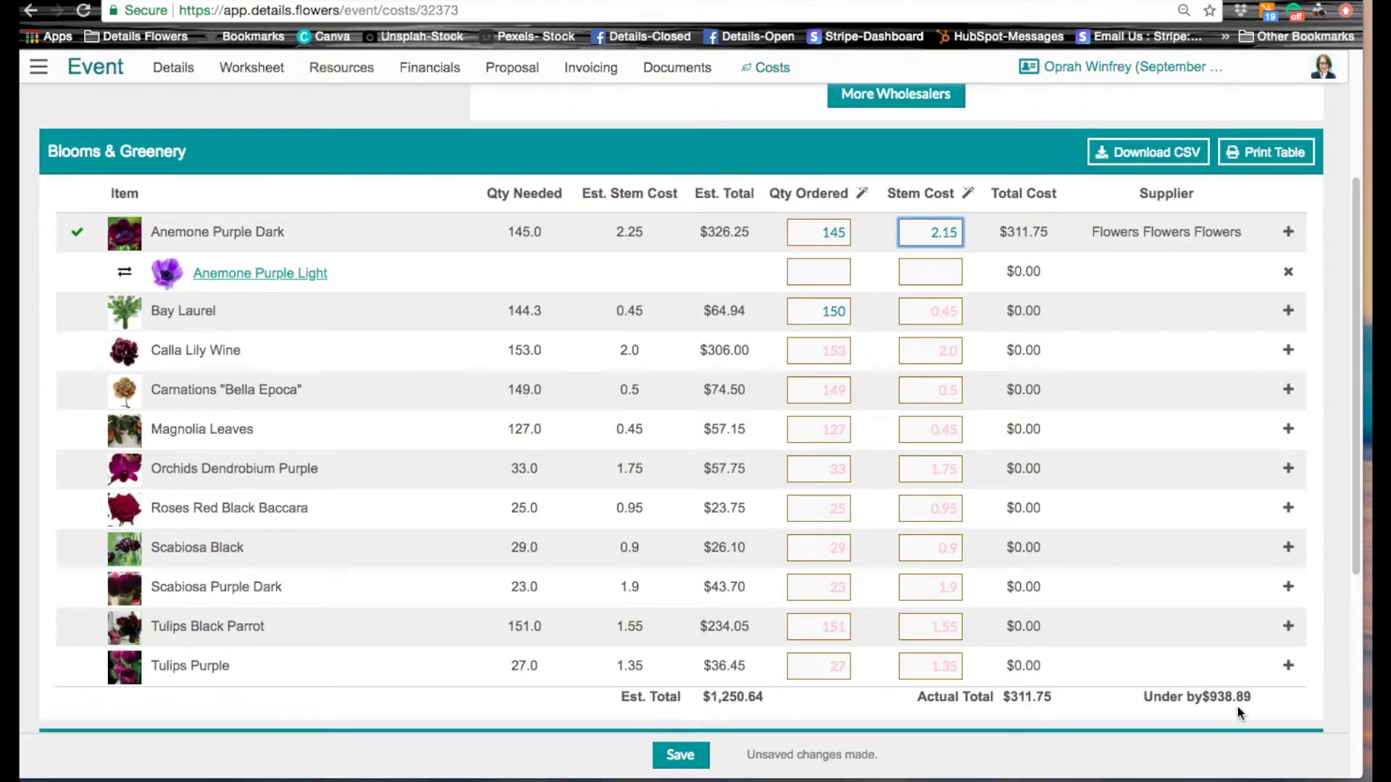
Examine the order status options available for Anemone Purple Dark, leaving its status as it is
{"action": "mouse_move", "coordinate": [78, 242]}
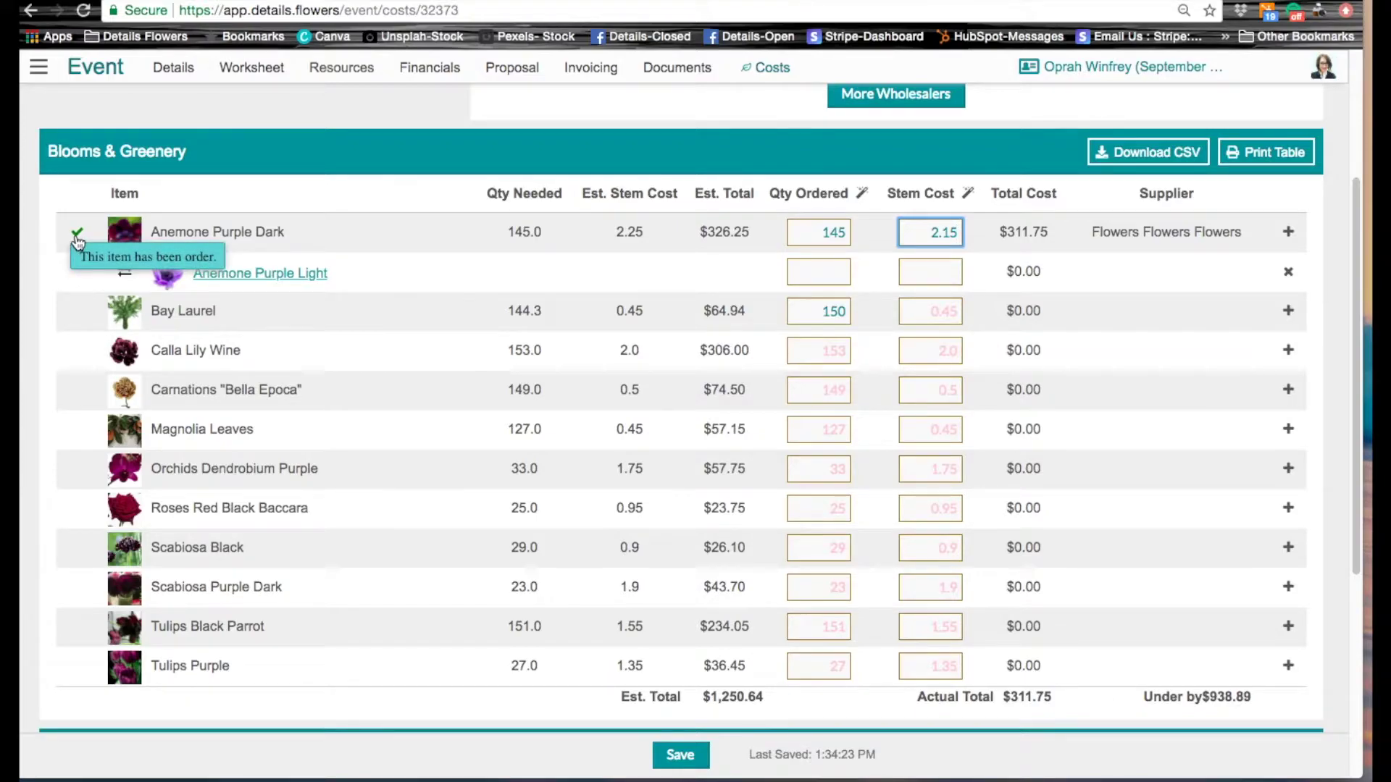
{"action": "left_click", "coordinate": [78, 238]}
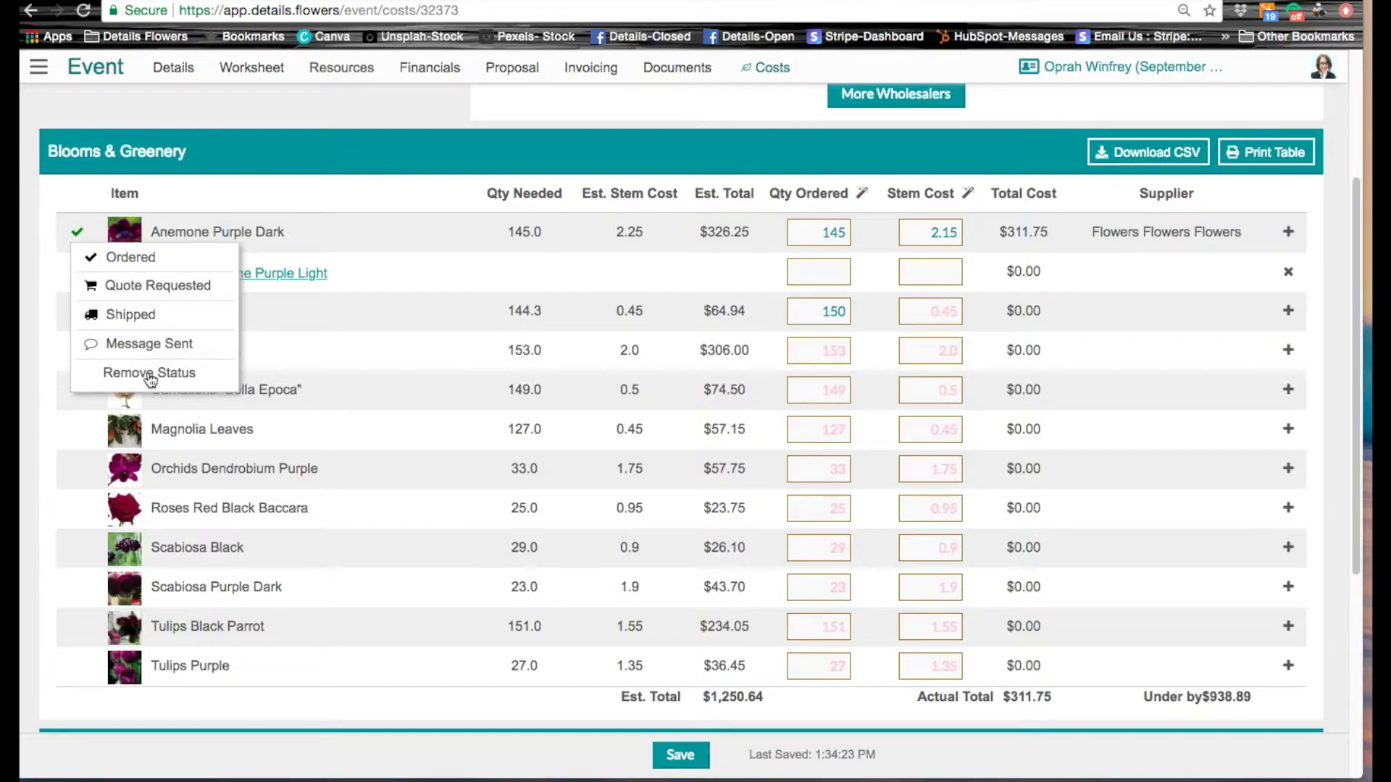
{"action": "left_click", "coordinate": [232, 160]}
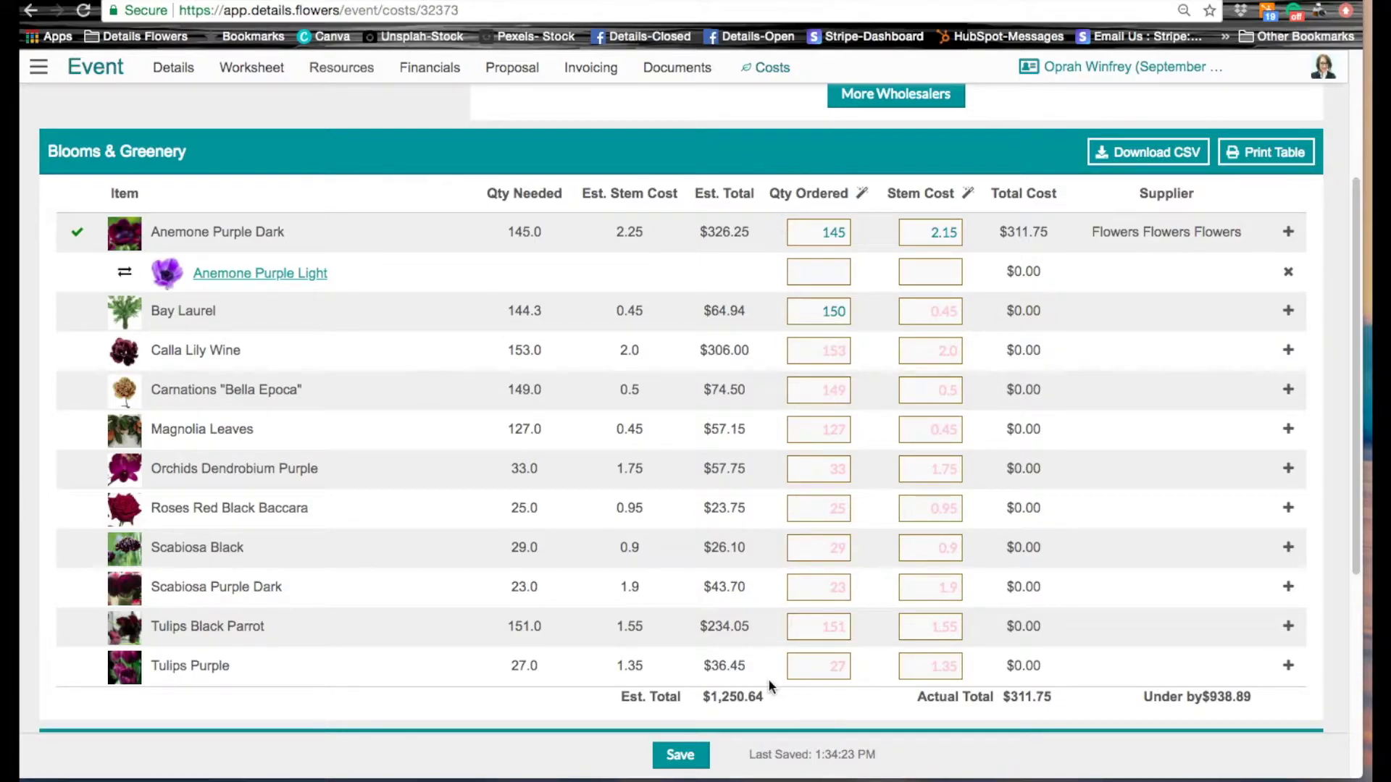
In the Rentals table, set Candles Pillar 9" to an ordered quantity of 40 and an item cost of 2.0
{"action": "scroll", "coordinate": [765, 682], "scroll_direction": "down", "scroll_amount": 4}
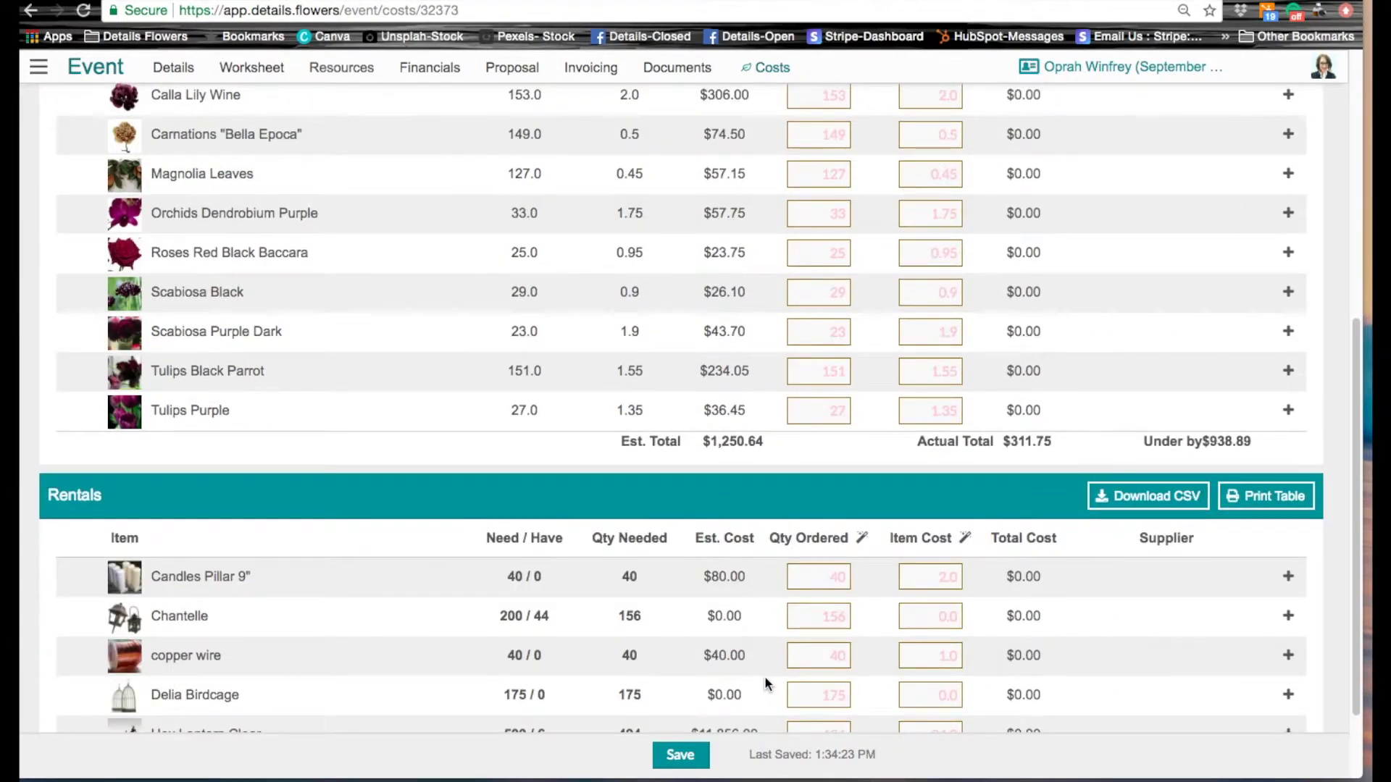
{"action": "scroll", "coordinate": [764, 676], "scroll_direction": "down", "scroll_amount": 2}
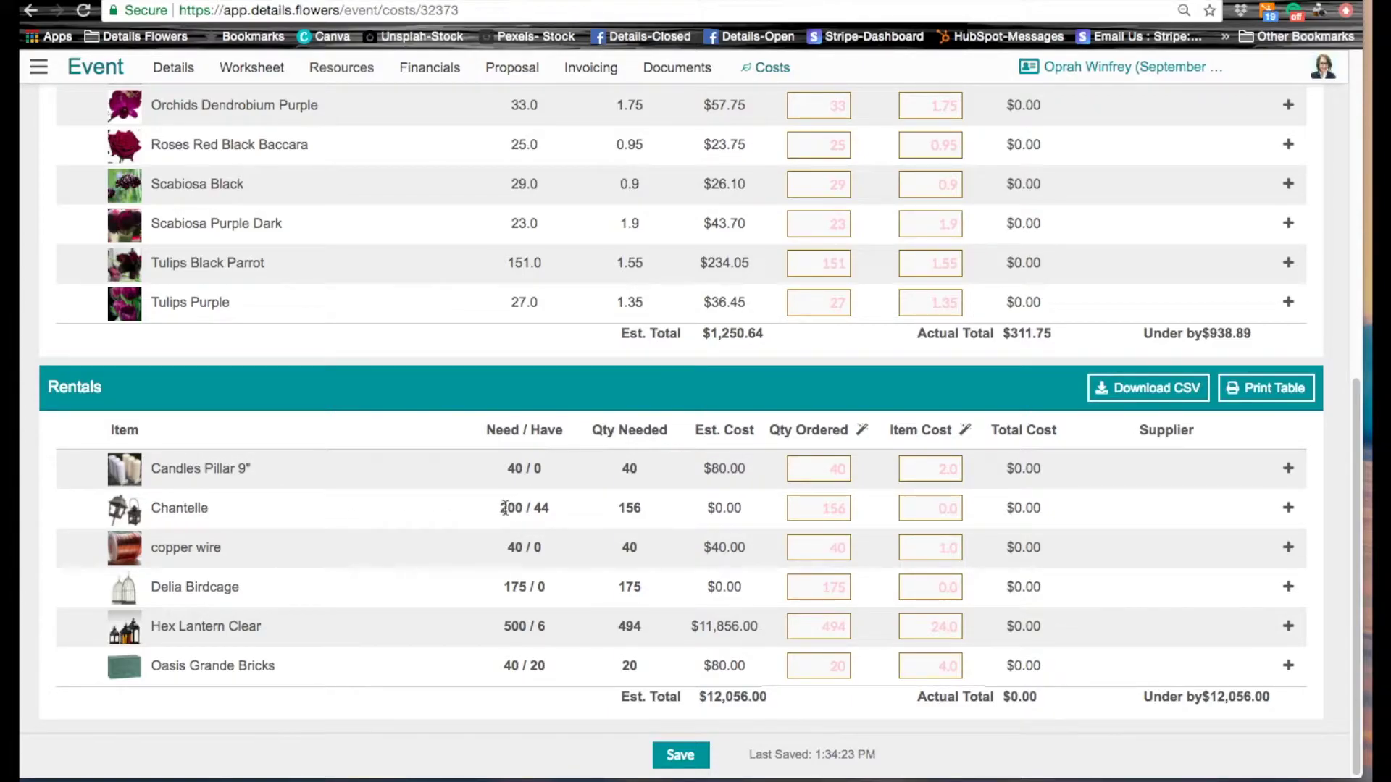
{"action": "mouse_move", "coordinate": [516, 508]}
{"action": "mouse_move", "coordinate": [524, 621]}
{"action": "left_click", "coordinate": [833, 468]}
{"action": "left_click", "coordinate": [930, 468]}
{"action": "left_click", "coordinate": [828, 468]}
{"action": "type", "text": "40"}
{"action": "left_click", "coordinate": [934, 467]}
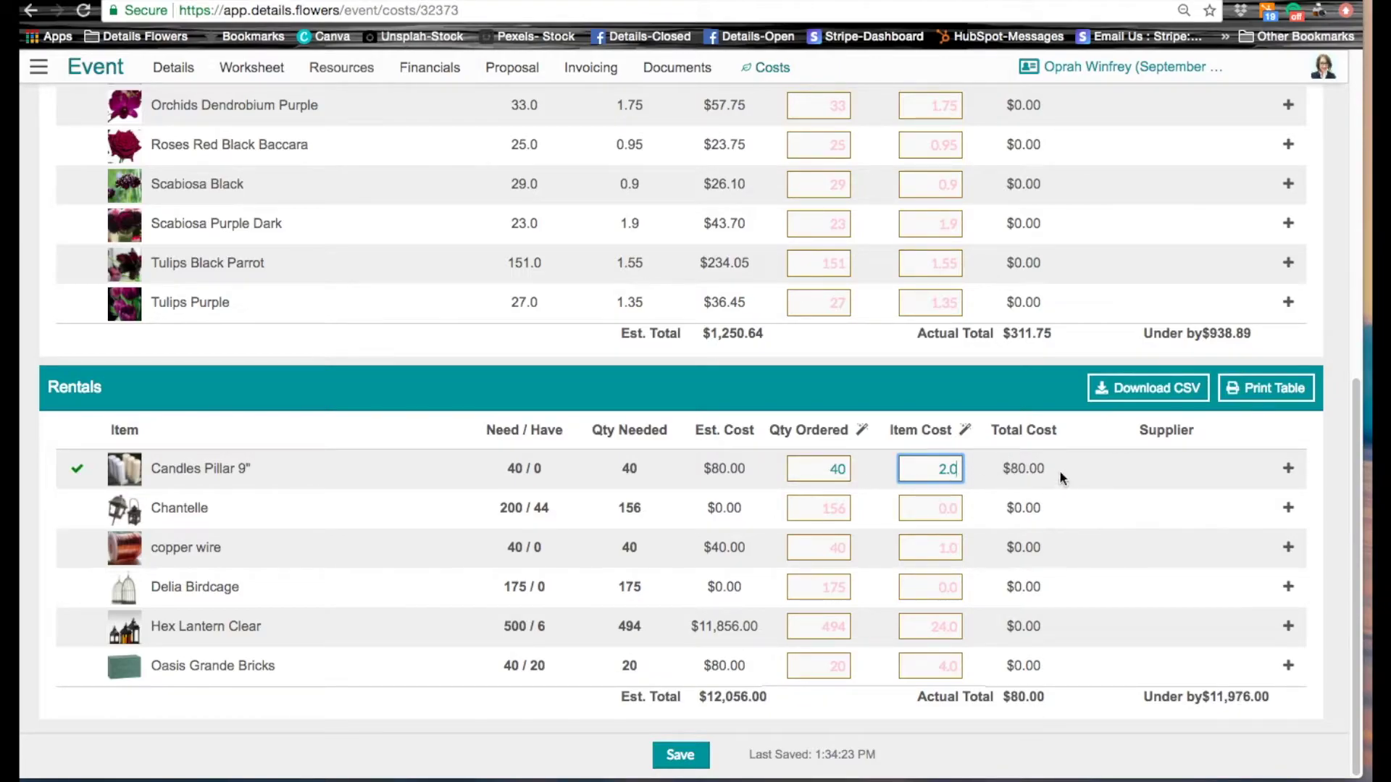
Set the Chantelle rental's ordered quantity to 156 and its item cost to 10.00
{"action": "left_click", "coordinate": [828, 508]}
{"action": "left_click", "coordinate": [919, 510]}
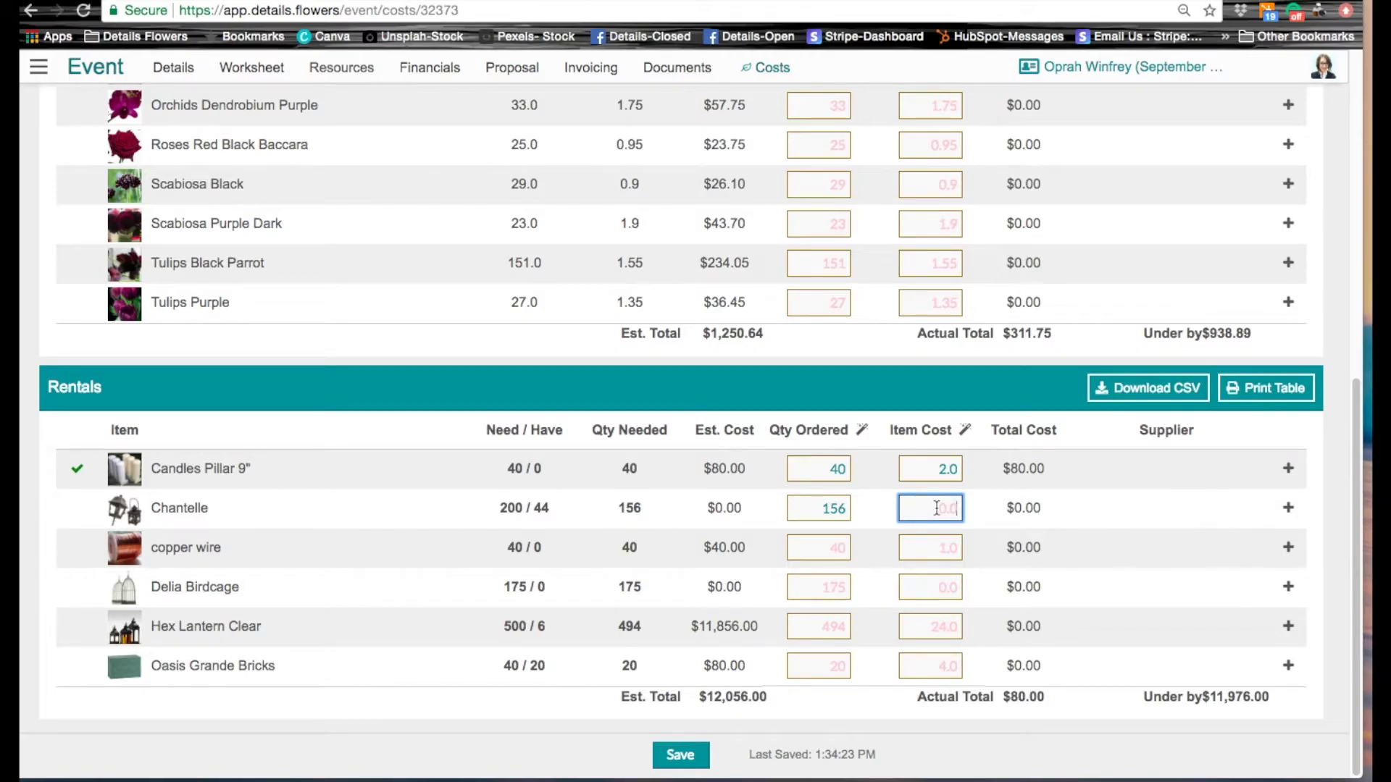
{"action": "type", "text": "10.00"}
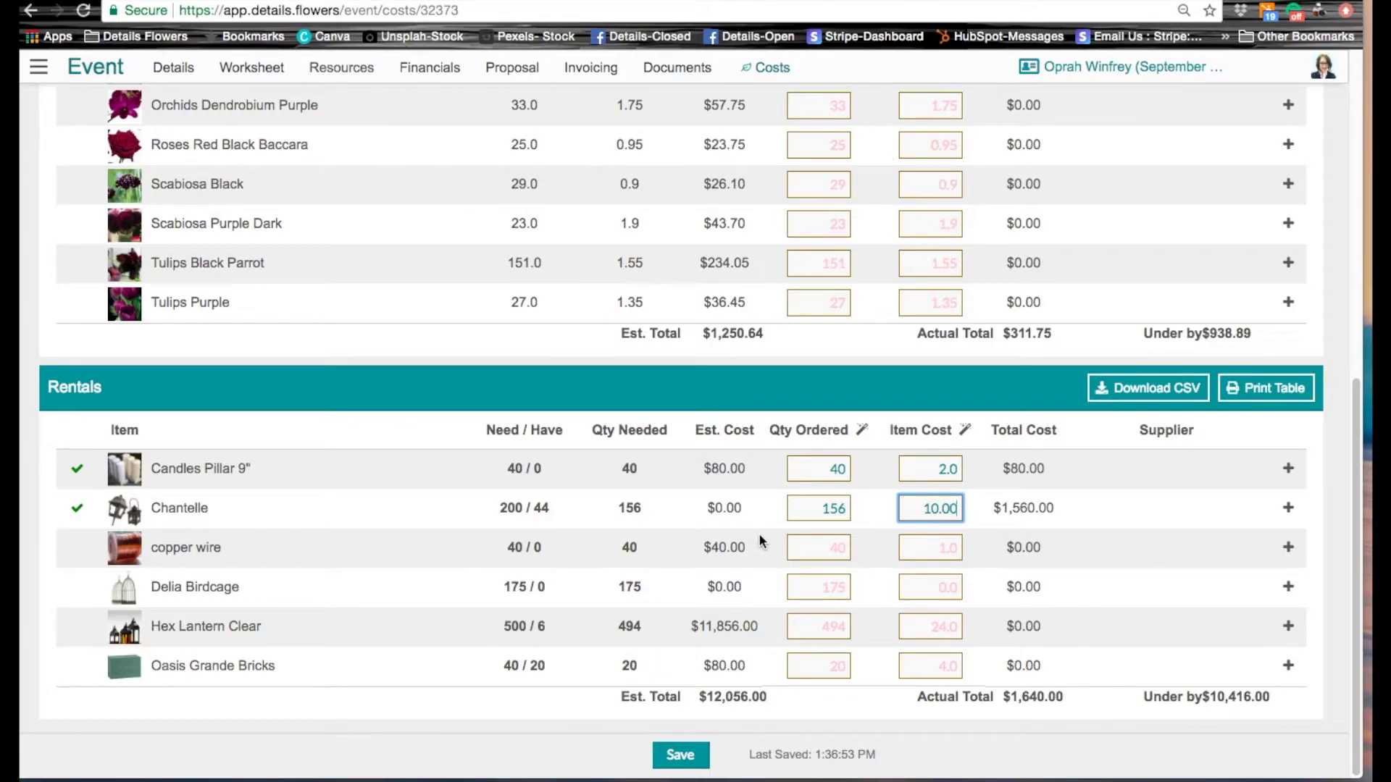
Save the event's cost changes and return to the Cost Info summary
{"action": "left_click", "coordinate": [680, 762]}
{"action": "scroll", "coordinate": [759, 624], "scroll_direction": "up", "scroll_amount": 2}
{"action": "scroll", "coordinate": [759, 630], "scroll_direction": "up", "scroll_amount": 7}
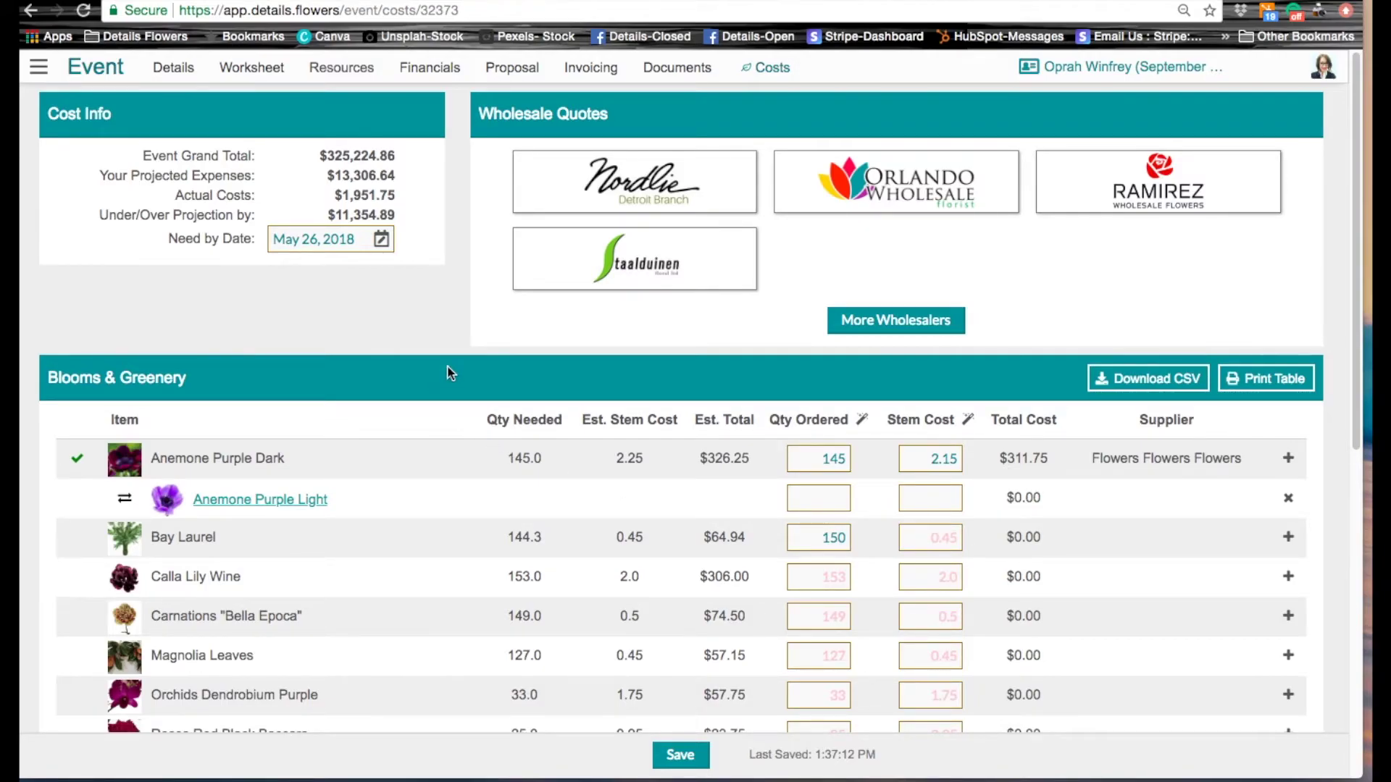
Start a wholesale quote request with FiftyFlowers and add all of the event's blooms to it
{"action": "left_click", "coordinate": [875, 321]}
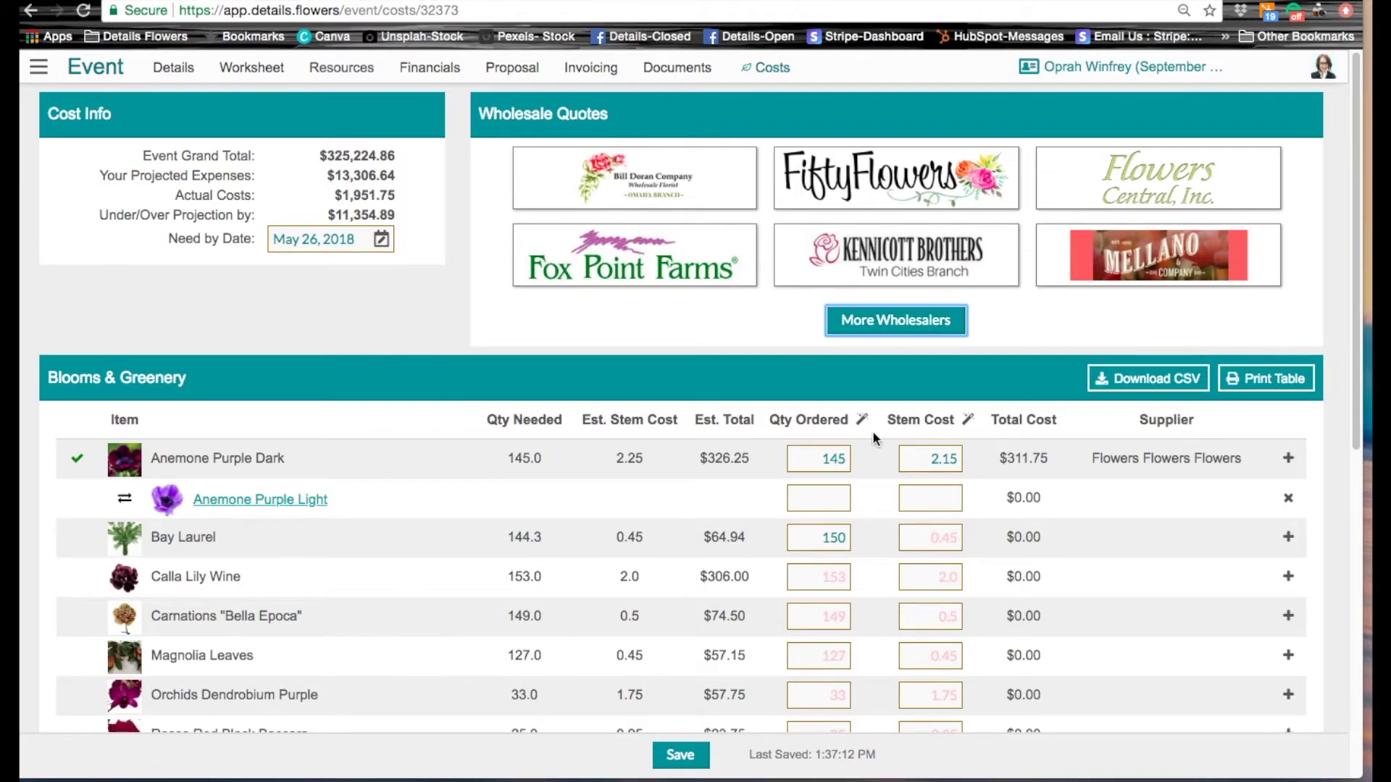
{"action": "left_click", "coordinate": [893, 182]}
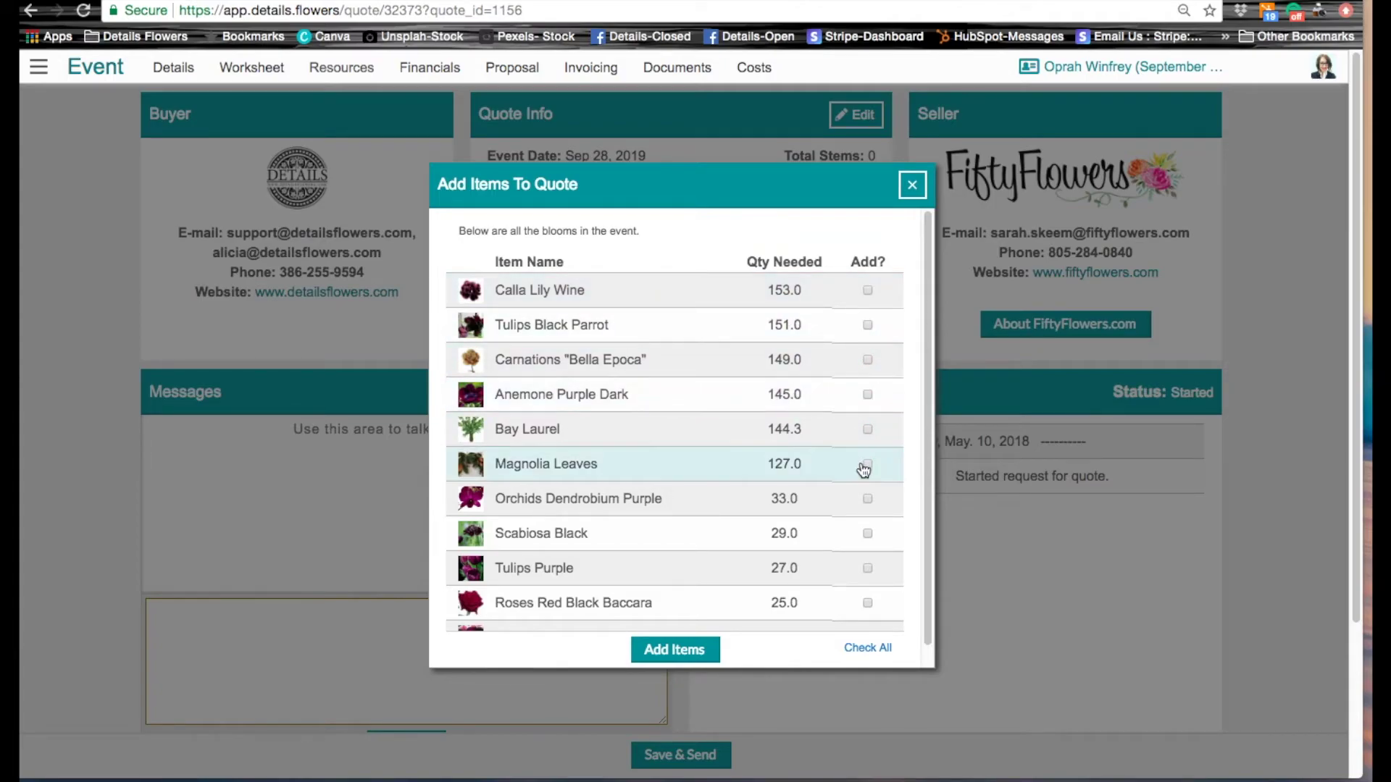
{"action": "scroll", "coordinate": [931, 522], "scroll_direction": "down", "scroll_amount": 1}
{"action": "left_click", "coordinate": [880, 650]}
{"action": "left_click", "coordinate": [687, 652]}
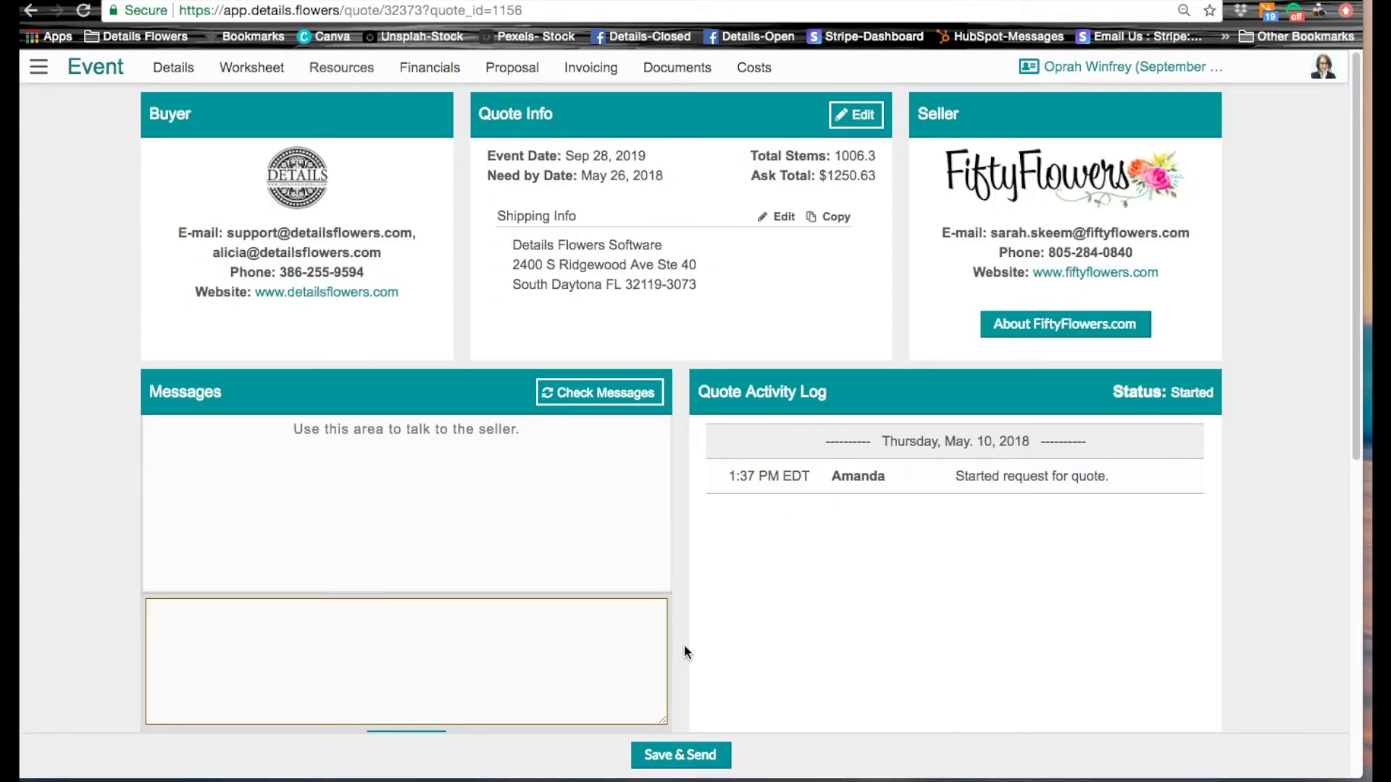
In the quote's Request Items table, set the Calla Lily Wine quantity to 160
{"action": "scroll", "coordinate": [1122, 586], "scroll_direction": "down", "scroll_amount": 3}
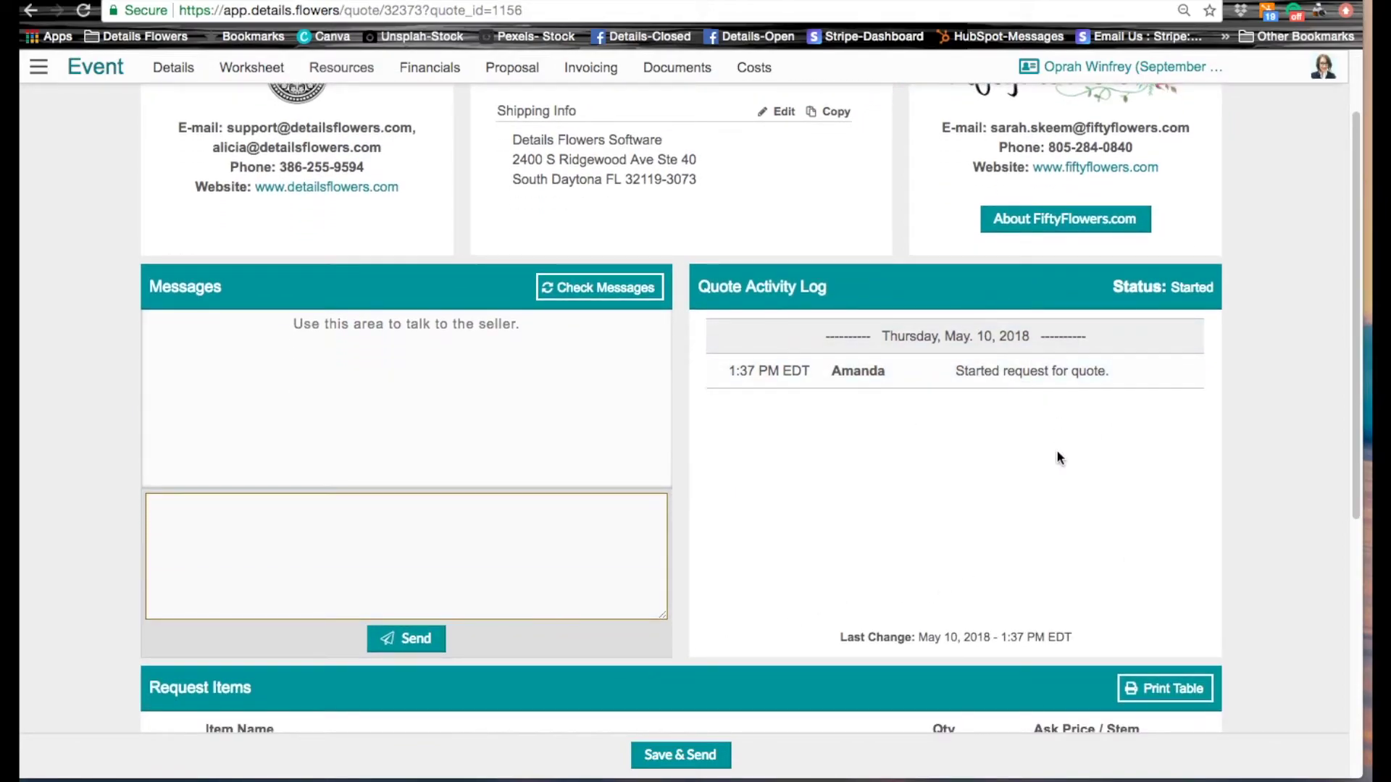
{"action": "scroll", "coordinate": [1023, 518], "scroll_direction": "down", "scroll_amount": 10}
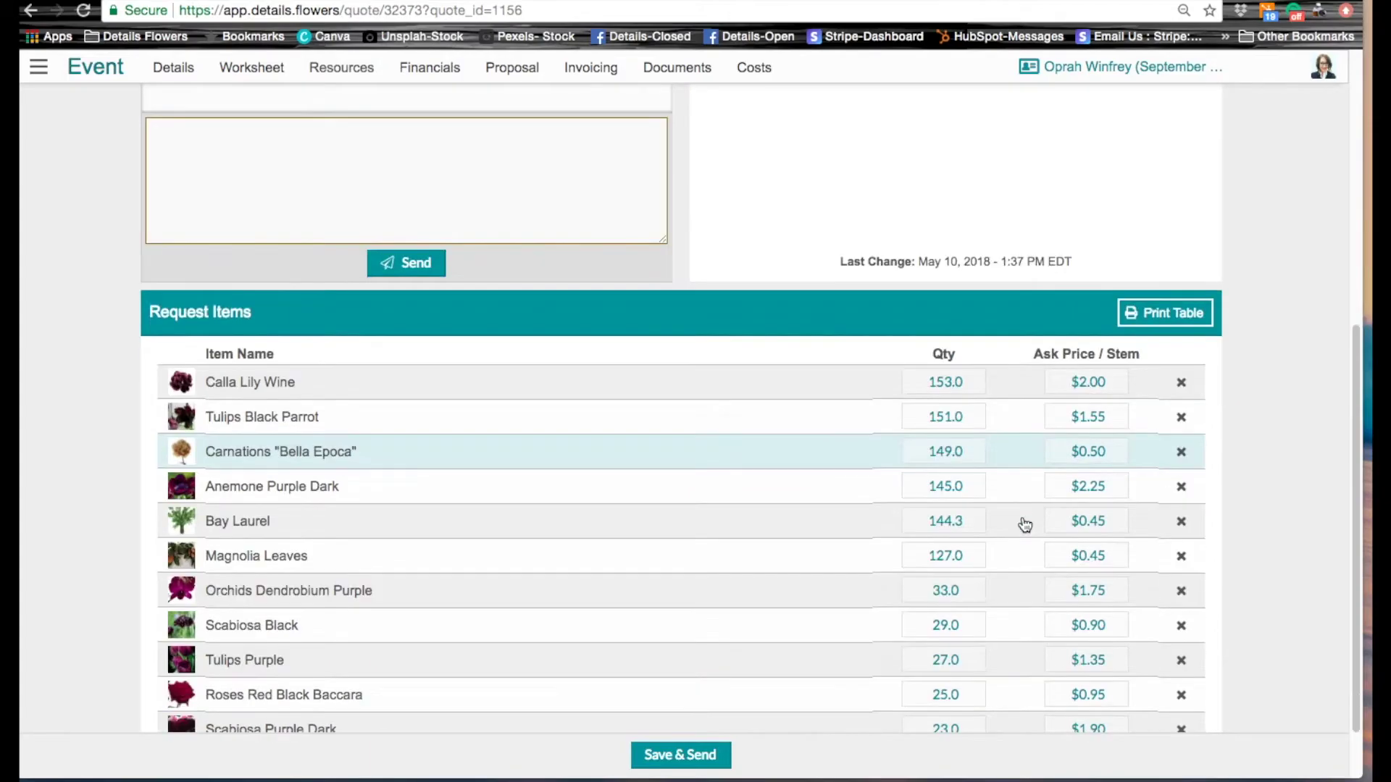
{"action": "scroll", "coordinate": [1024, 524], "scroll_direction": "down", "scroll_amount": 2}
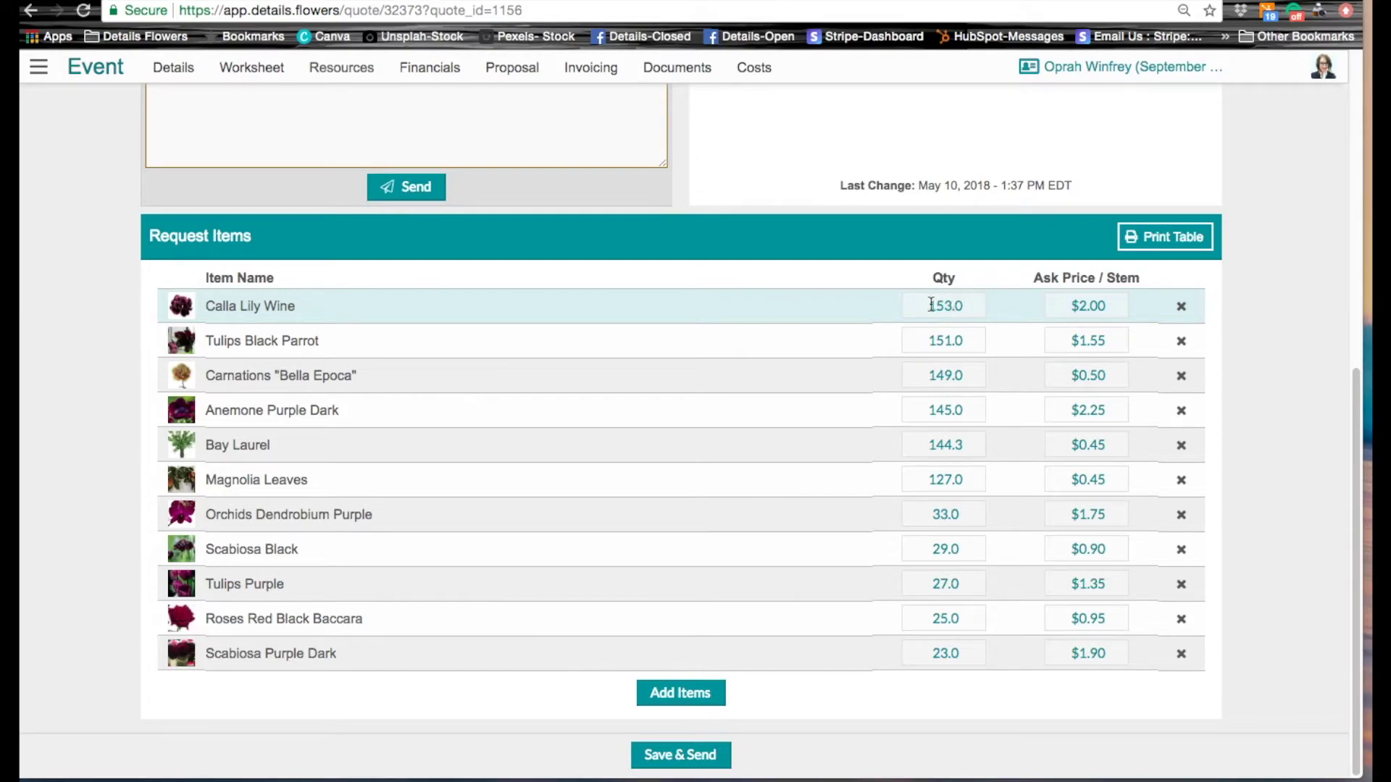
{"action": "left_click", "coordinate": [958, 304]}
{"action": "double_click", "coordinate": [958, 304]}
{"action": "type", "text": "160.0"}
{"action": "key", "text": "BackSpace"}
Set the requested quantities to 150 for Tulips Black Parrot, 150 for Carnations "Bella Epoca" and 140 for Anemone Purple Dark
{"action": "left_click", "coordinate": [963, 341]}
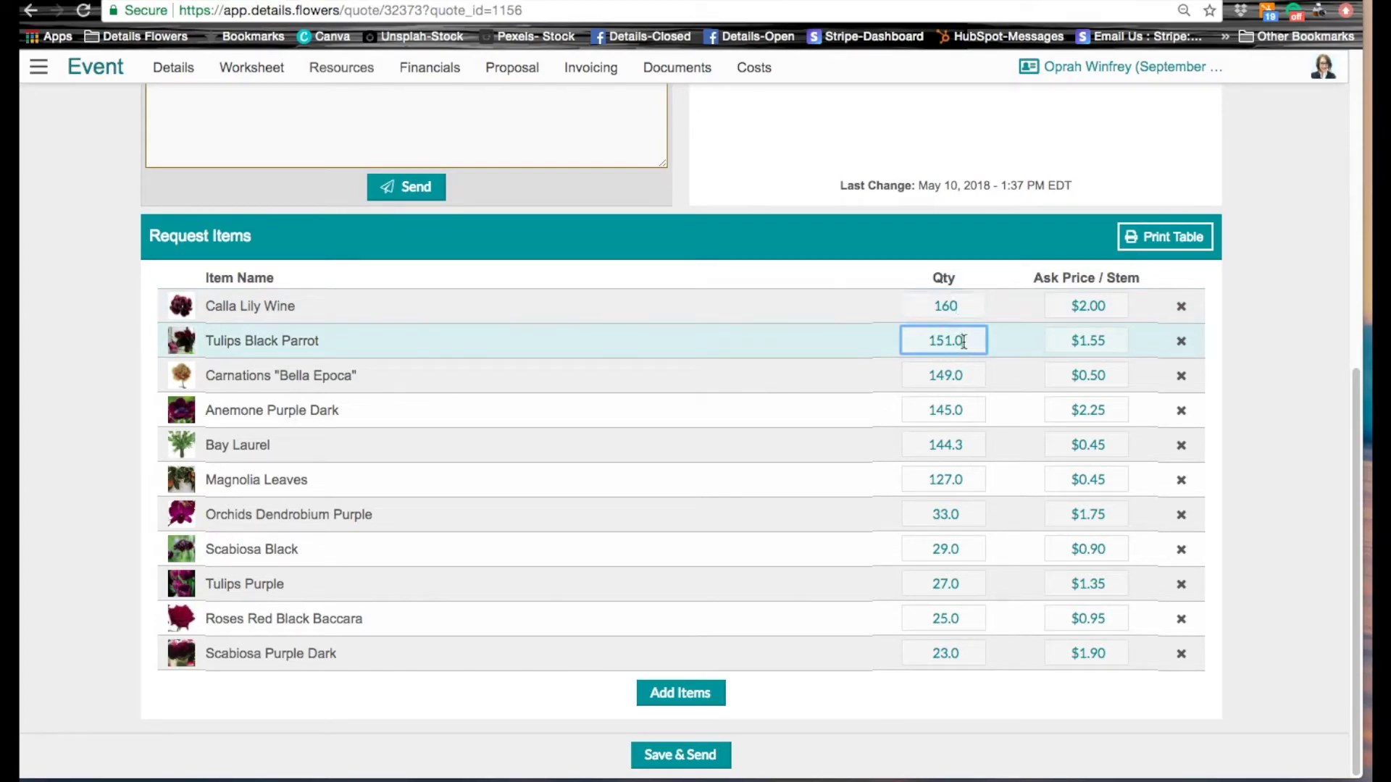
{"action": "left_click_drag", "start_coordinate": [963, 341], "coordinate": [927, 338]}
{"action": "type", "text": "150"}
{"action": "left_click_drag", "start_coordinate": [972, 375], "coordinate": [916, 372]}
{"action": "type", "text": "150"}
{"action": "left_click_drag", "start_coordinate": [972, 410], "coordinate": [923, 410]}
{"action": "type", "text": "140"}
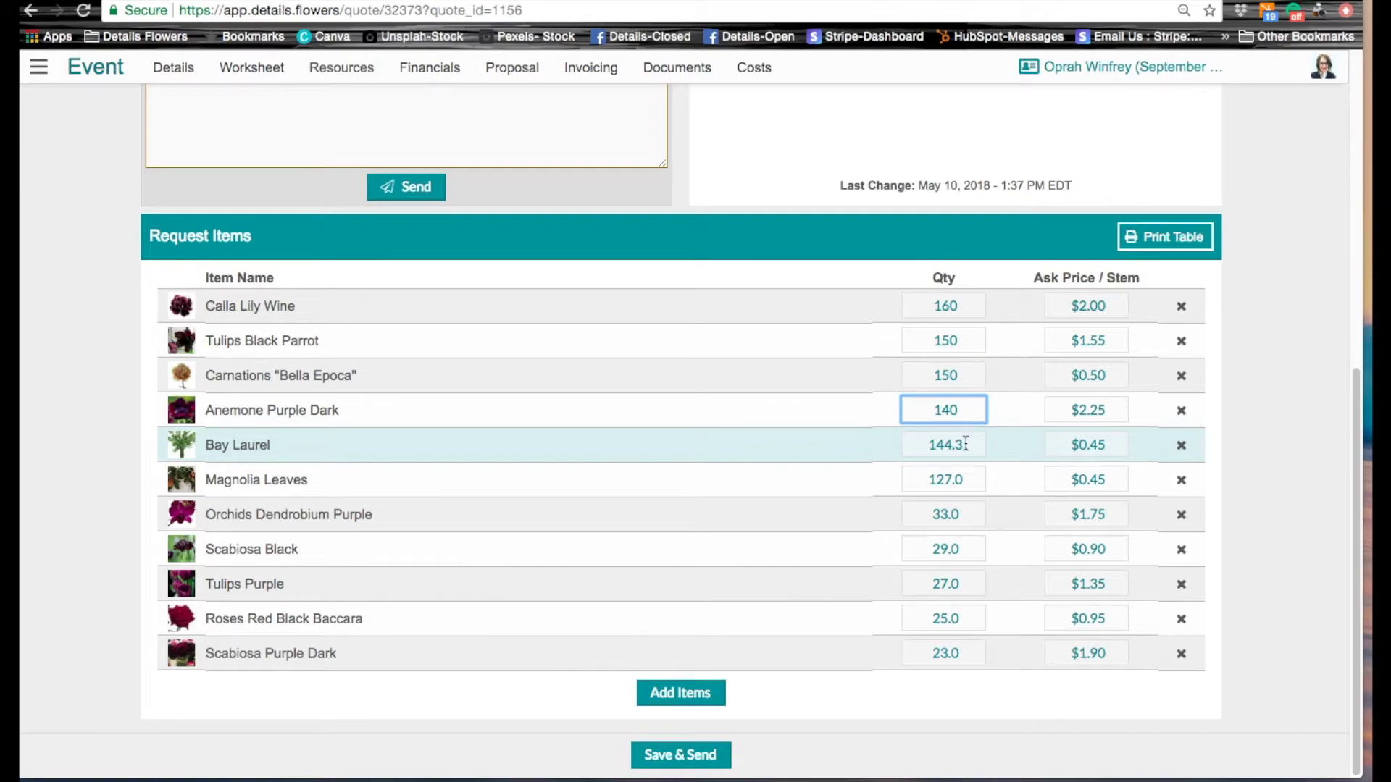
Set the requested quantities of Bay Laurel to 140 and Magnolia Leaves to 120
{"action": "left_click_drag", "start_coordinate": [966, 443], "coordinate": [926, 444]}
{"action": "type", "text": "140"}
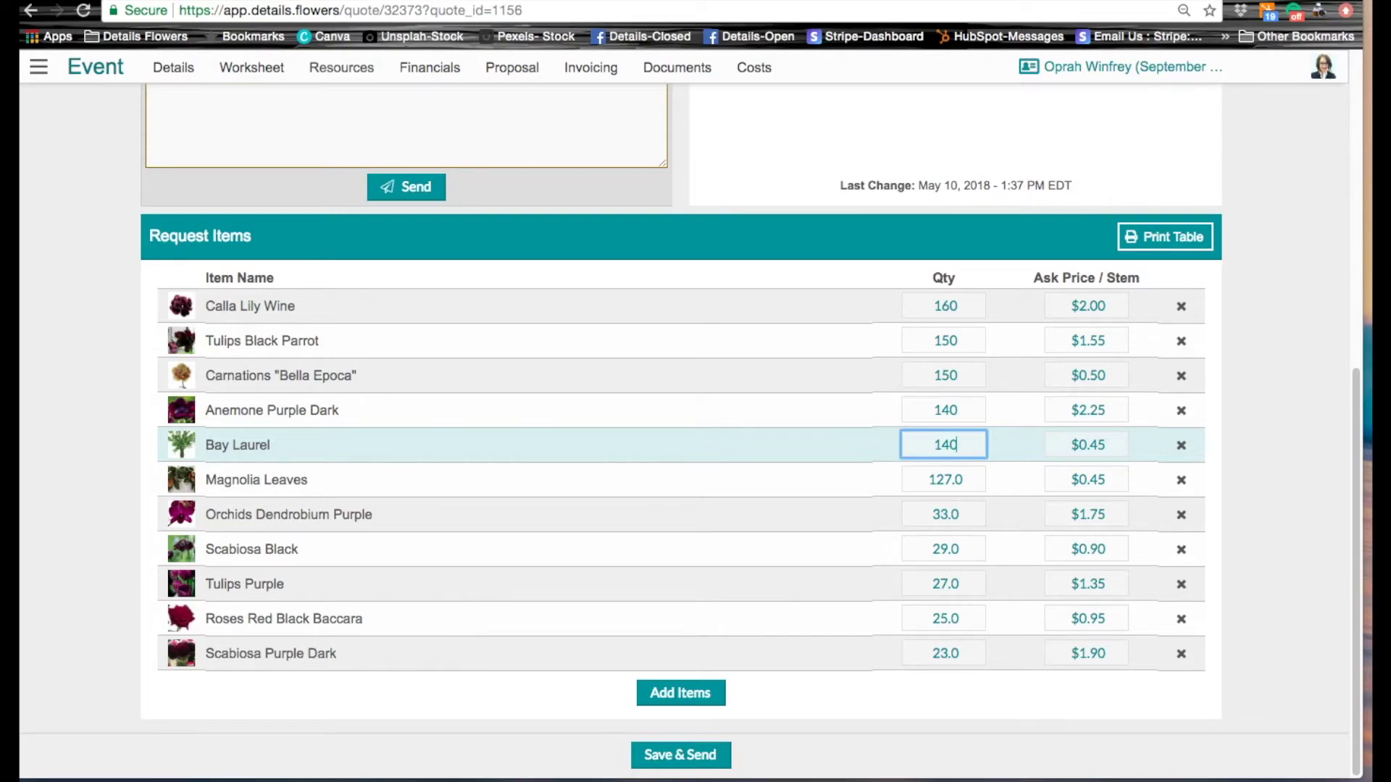
{"action": "left_click", "coordinate": [967, 481]}
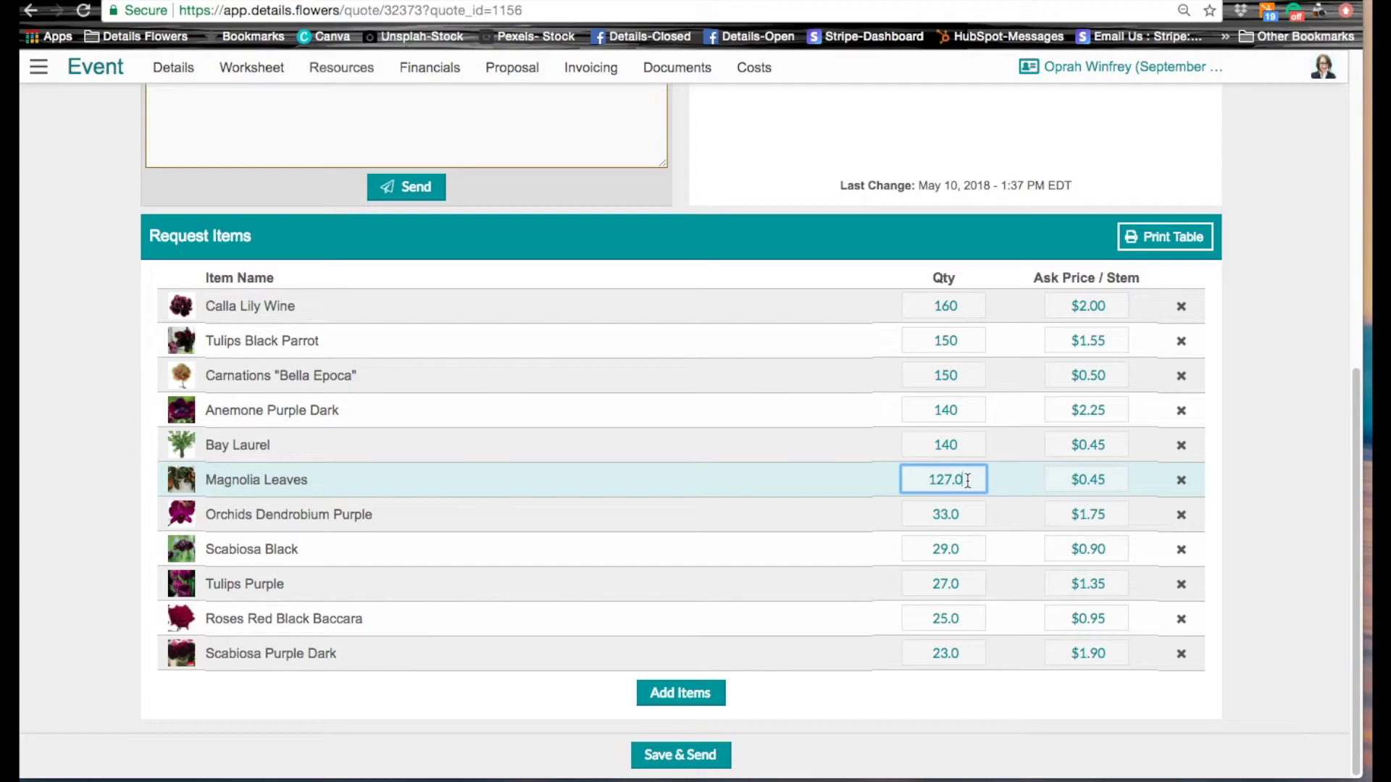
{"action": "key", "text": "BackSpace"}
{"action": "key", "text": "BackSpace"}
{"action": "key", "text": "BackSpace"}
{"action": "type", "text": "0"}
{"action": "left_click", "coordinate": [951, 702]}
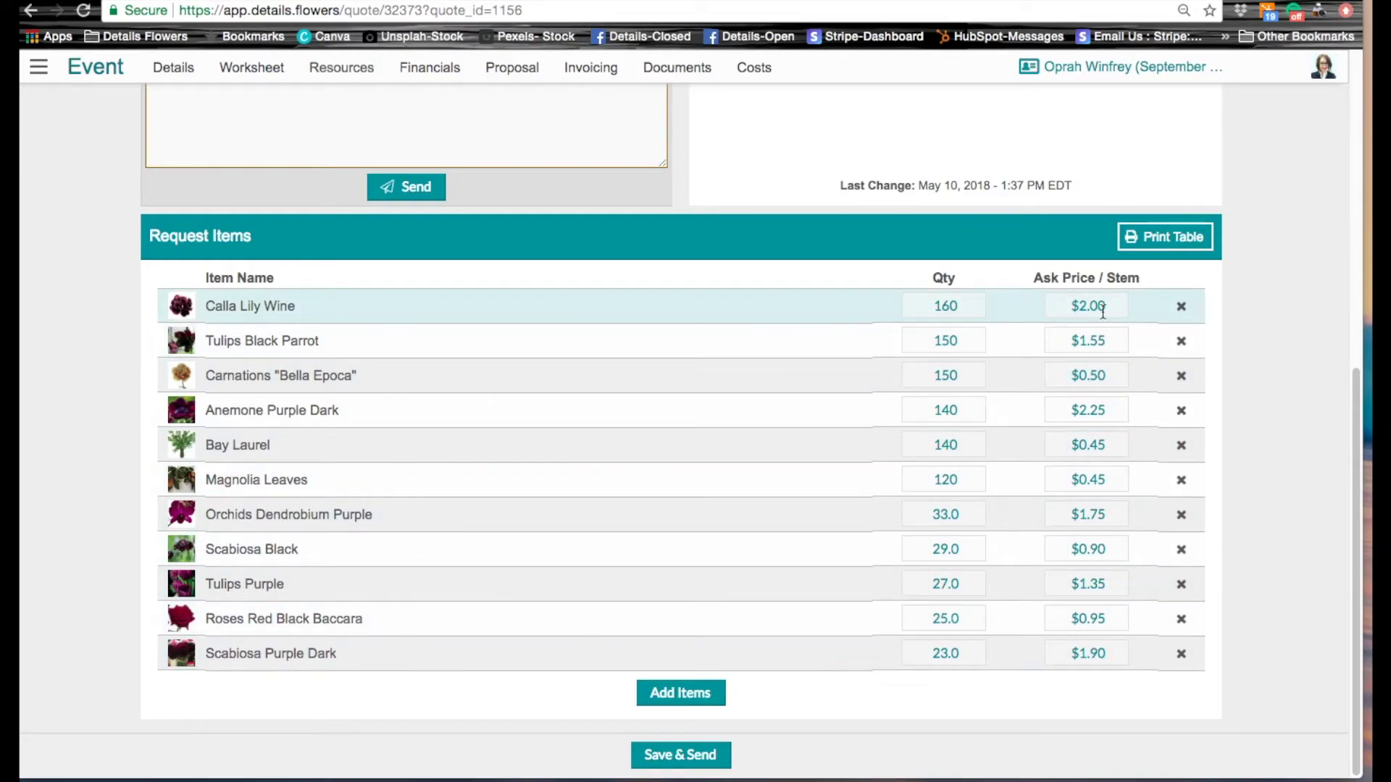
Draft the seller message "Hey, this is [name] from Details Flowers. I am looking for awesome prices on the below items. I look forward to working with you!"
{"action": "scroll", "coordinate": [1254, 410], "scroll_direction": "up", "scroll_amount": 5}
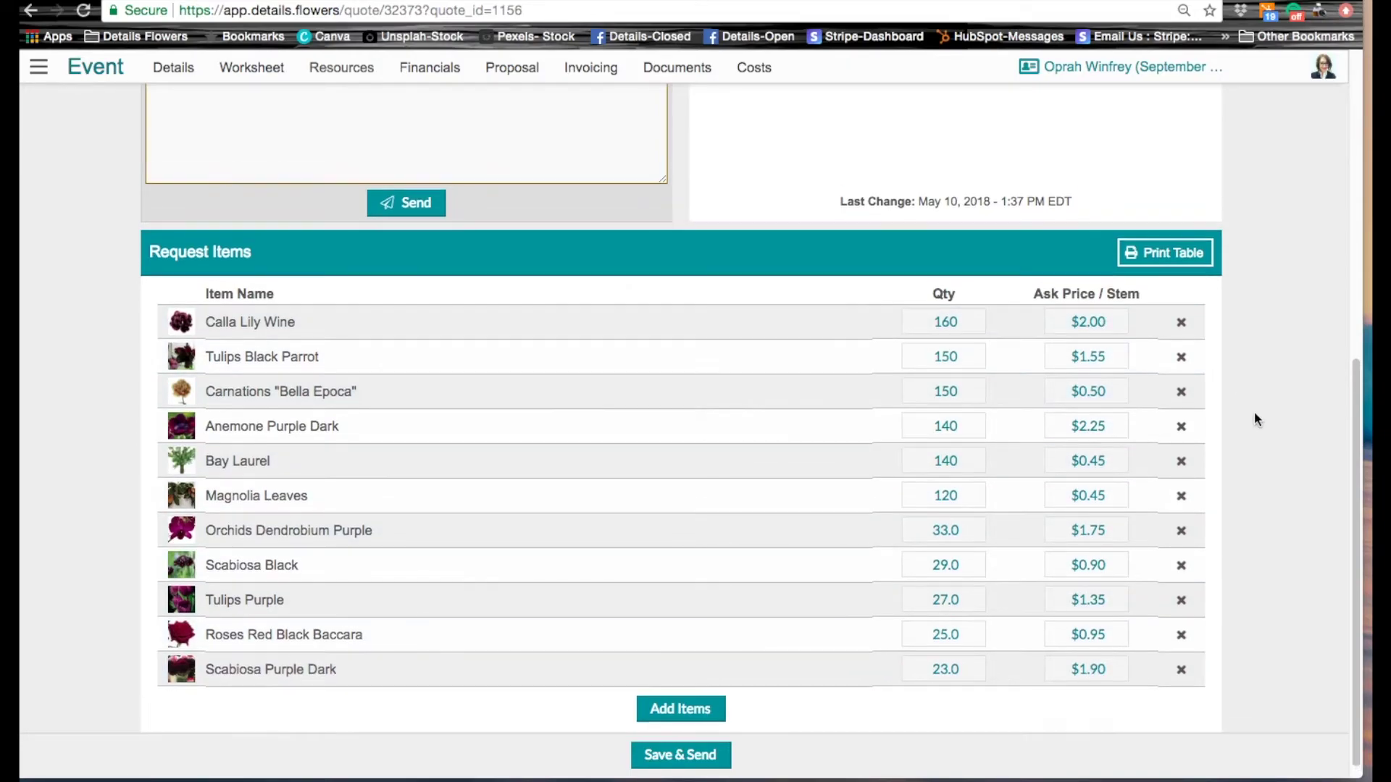
{"action": "scroll", "coordinate": [1254, 417], "scroll_direction": "up", "scroll_amount": 2}
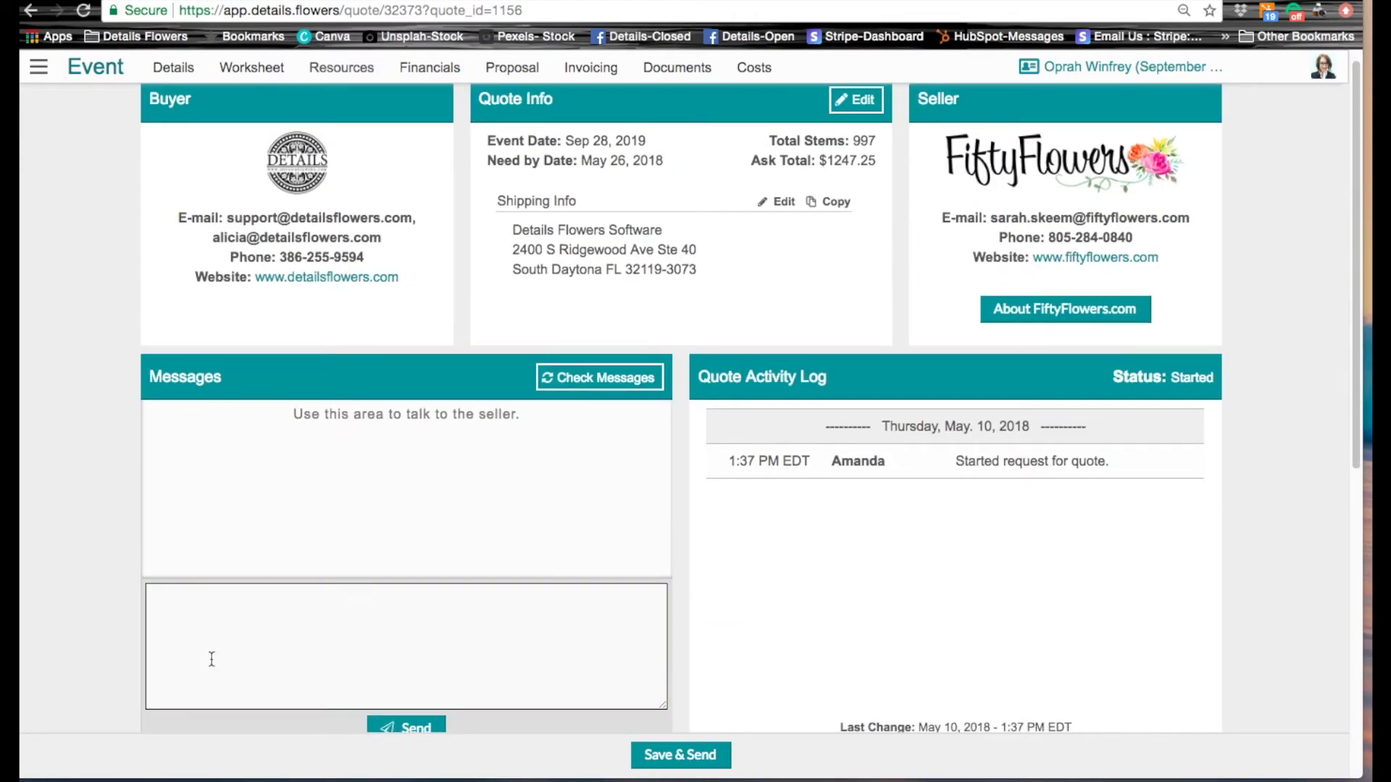
{"action": "scroll", "coordinate": [492, 587], "scroll_direction": "down", "scroll_amount": 1}
{"action": "left_click", "coordinate": [329, 577]}
{"action": "type", "text": "Hey"}
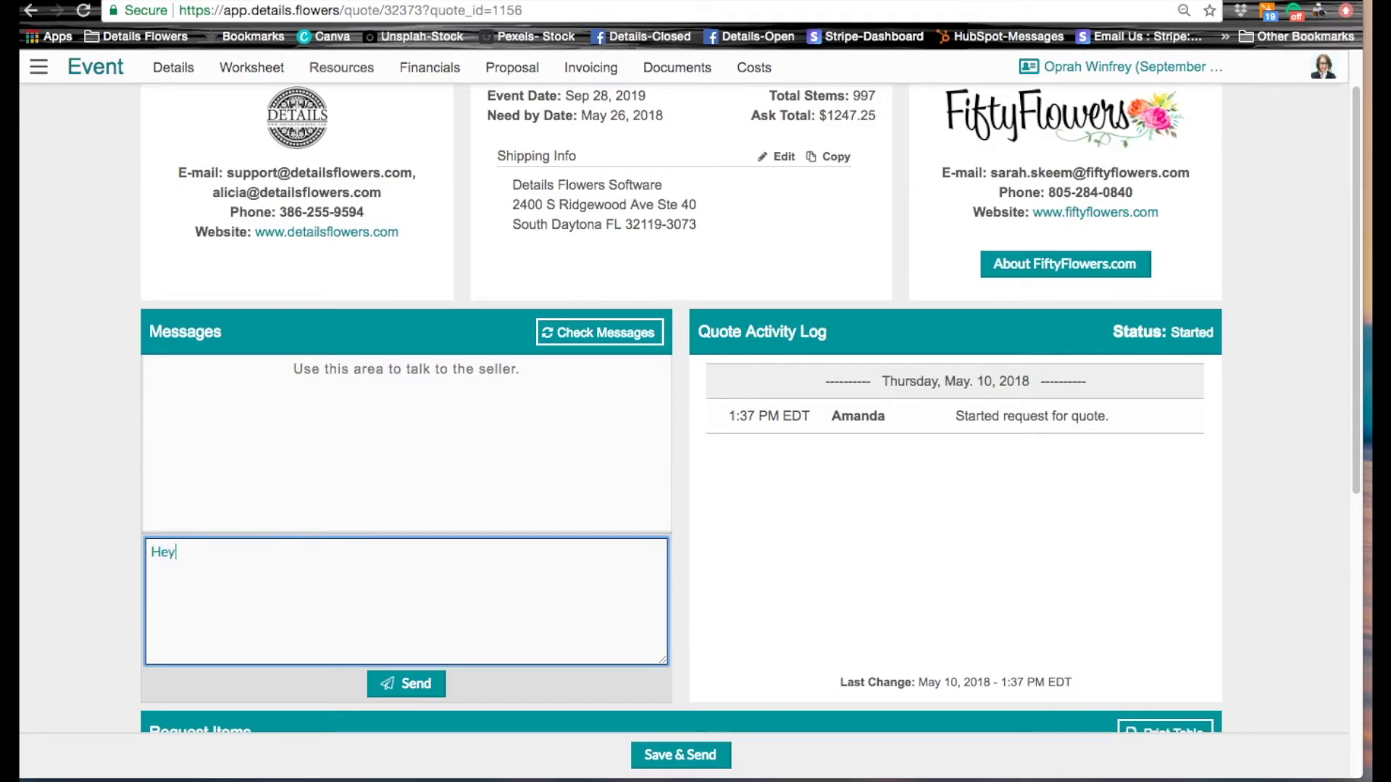
{"action": "type", "text": ", this is Amanda from De"}
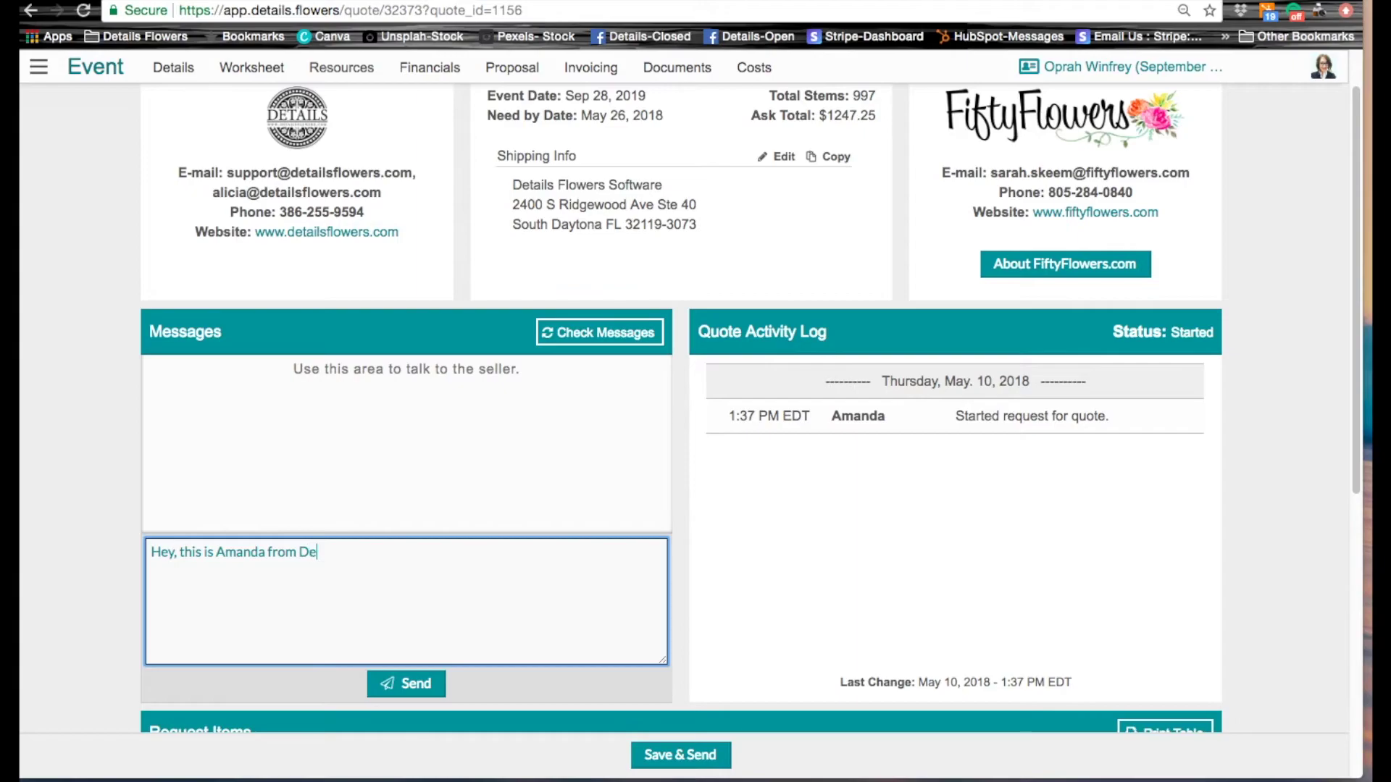
{"action": "type", "text": "tails Flowers. I am looking"}
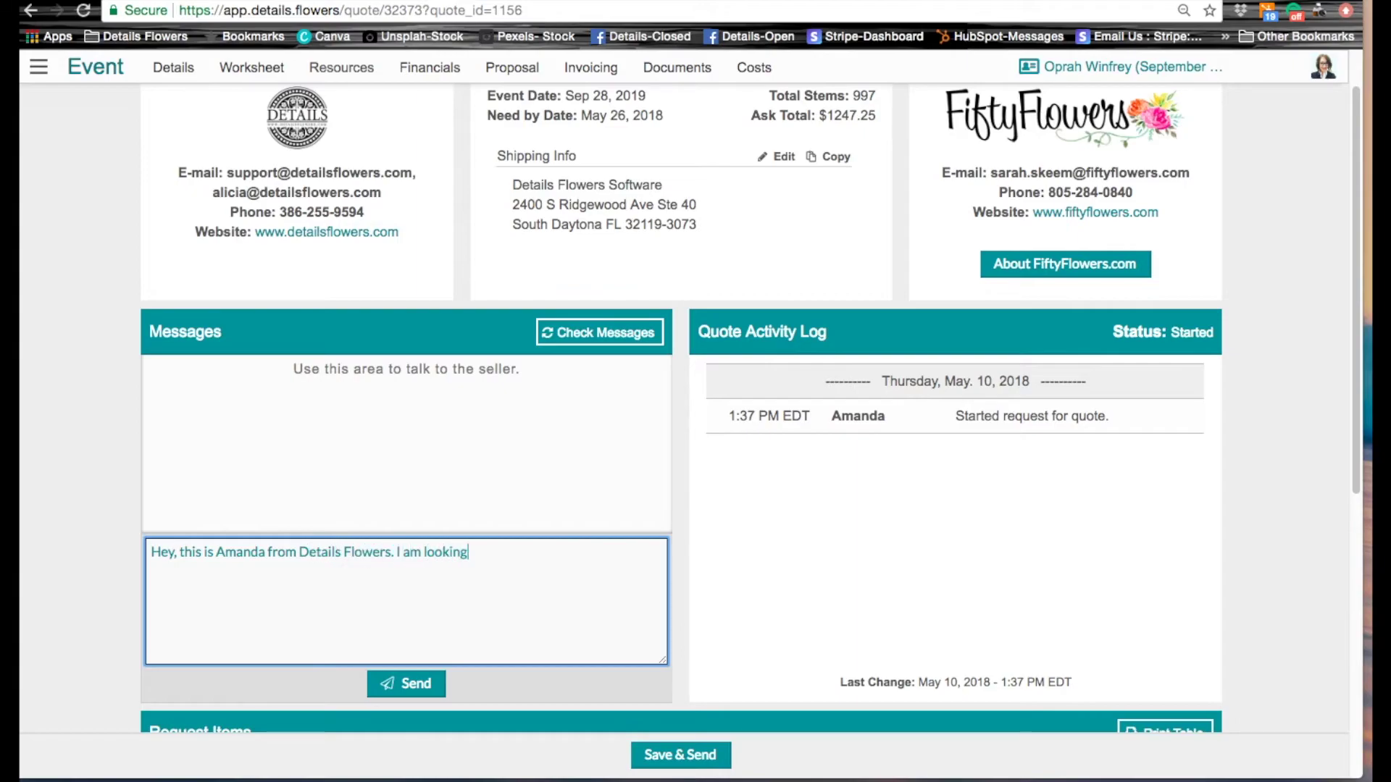
{"action": "type", "text": " for awesome prices on the below"}
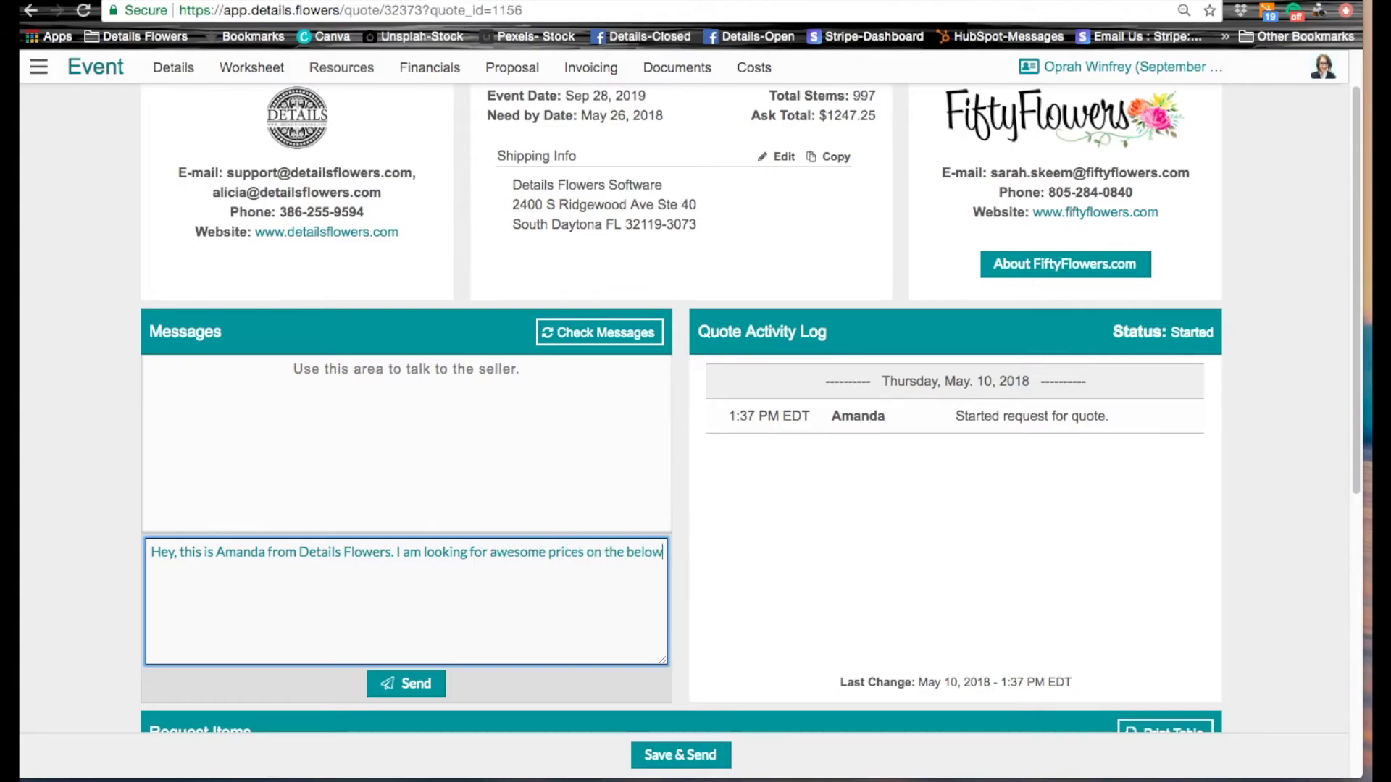
{"action": "type", "text": " items. I look forward to working iwth"}
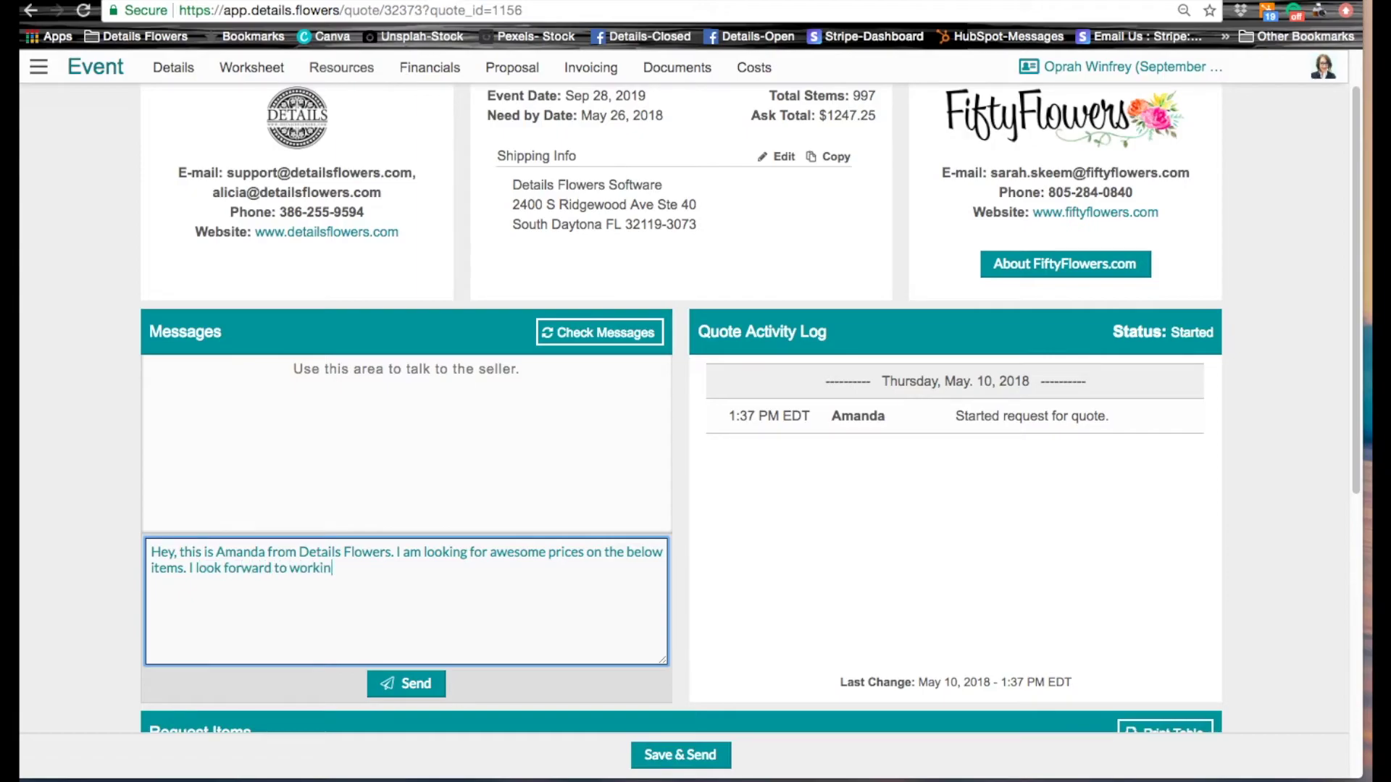
{"action": "key", "text": "BackSpace"}
{"action": "key", "text": "BackSpace"}
{"action": "key", "text": "BackSpace"}
{"action": "type", "text": "with you"}
Leave the quote request unsent, return to the event's costs page and set Bay Laurel's stem cost to .60
{"action": "scroll", "coordinate": [726, 594], "scroll_direction": "down", "scroll_amount": 2}
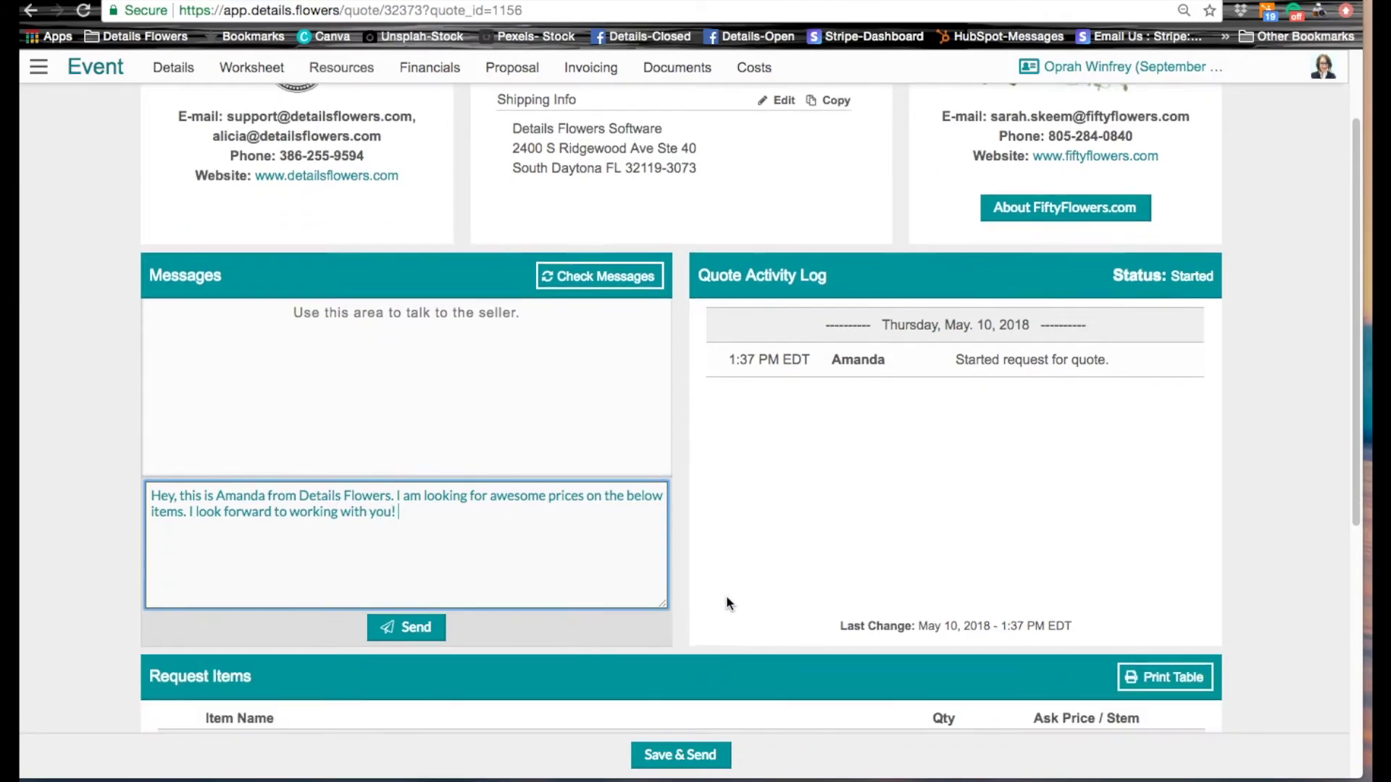
{"action": "scroll", "coordinate": [849, 599], "scroll_direction": "down", "scroll_amount": 2}
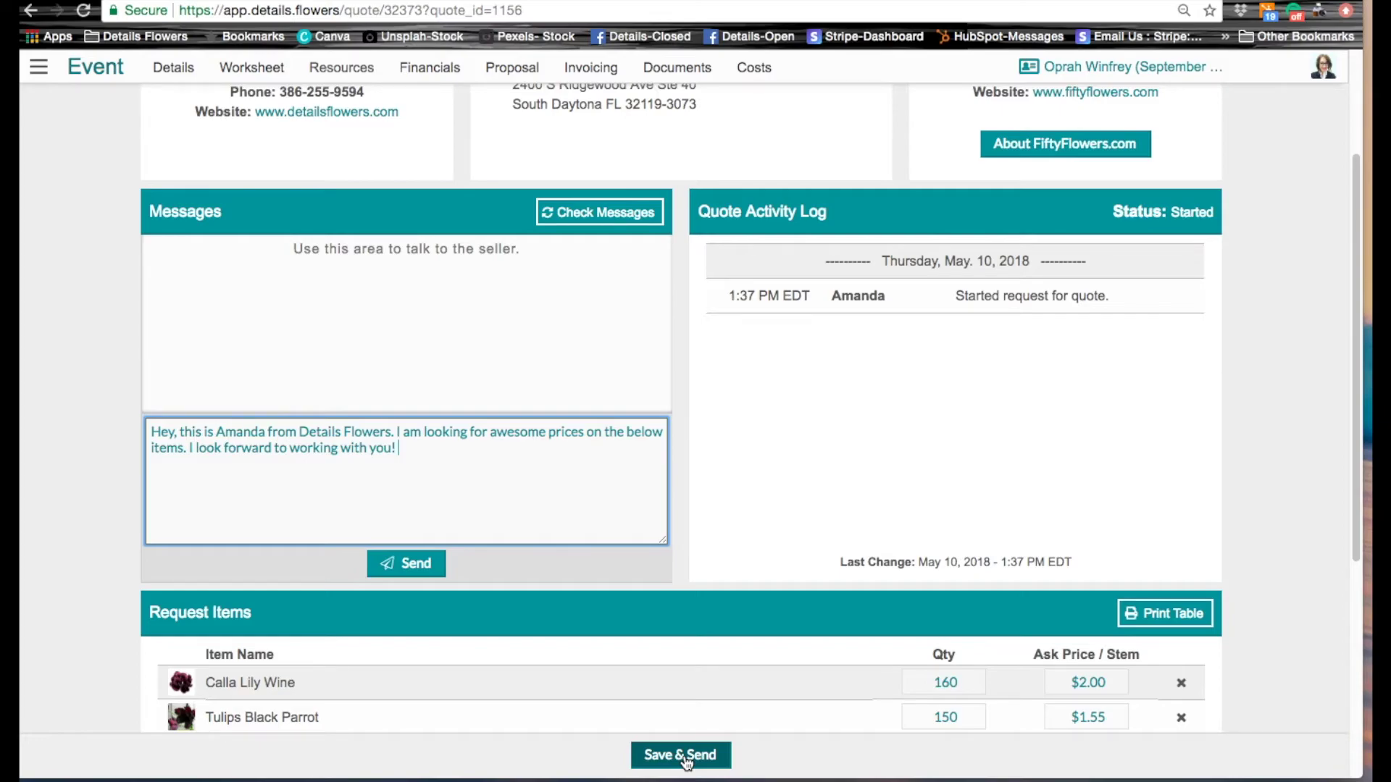
{"action": "scroll", "coordinate": [746, 541], "scroll_direction": "up", "scroll_amount": 3}
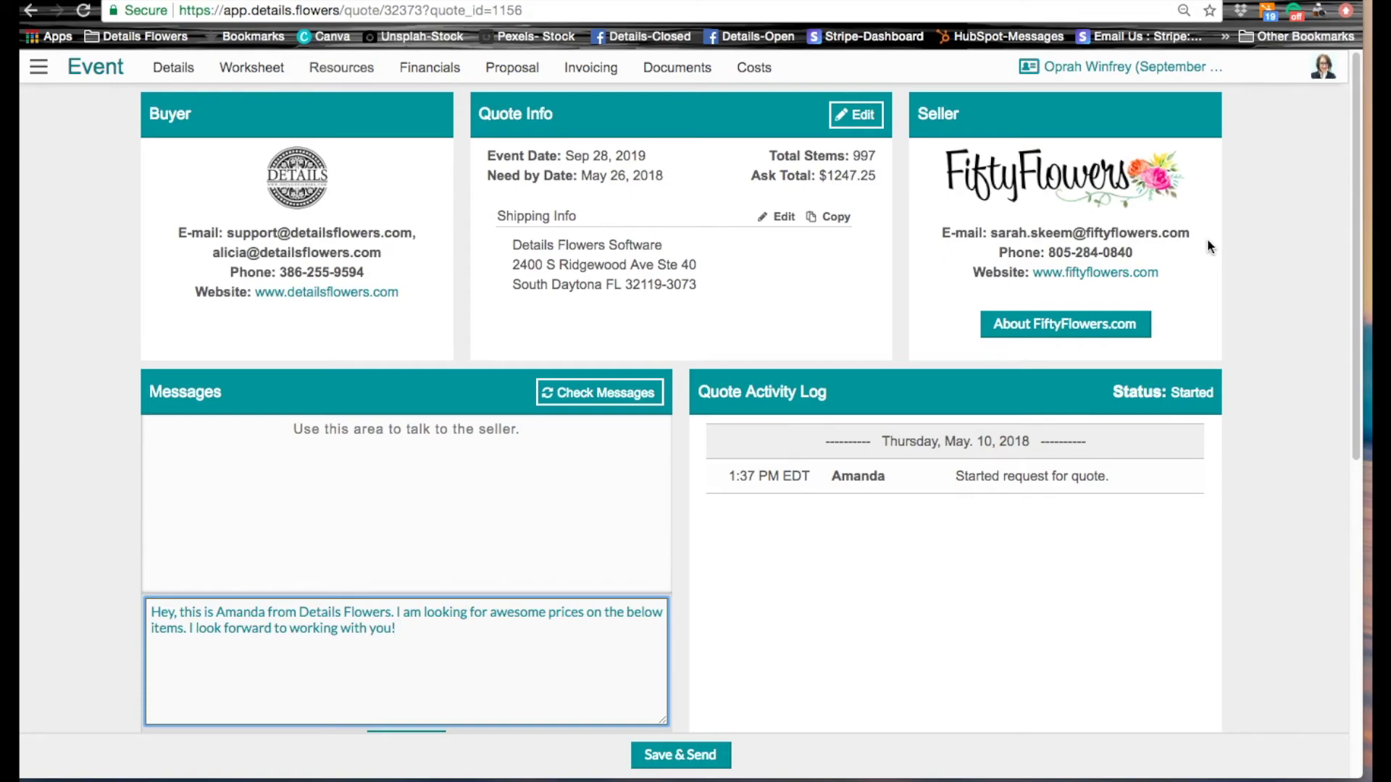
{"action": "left_click", "coordinate": [756, 69]}
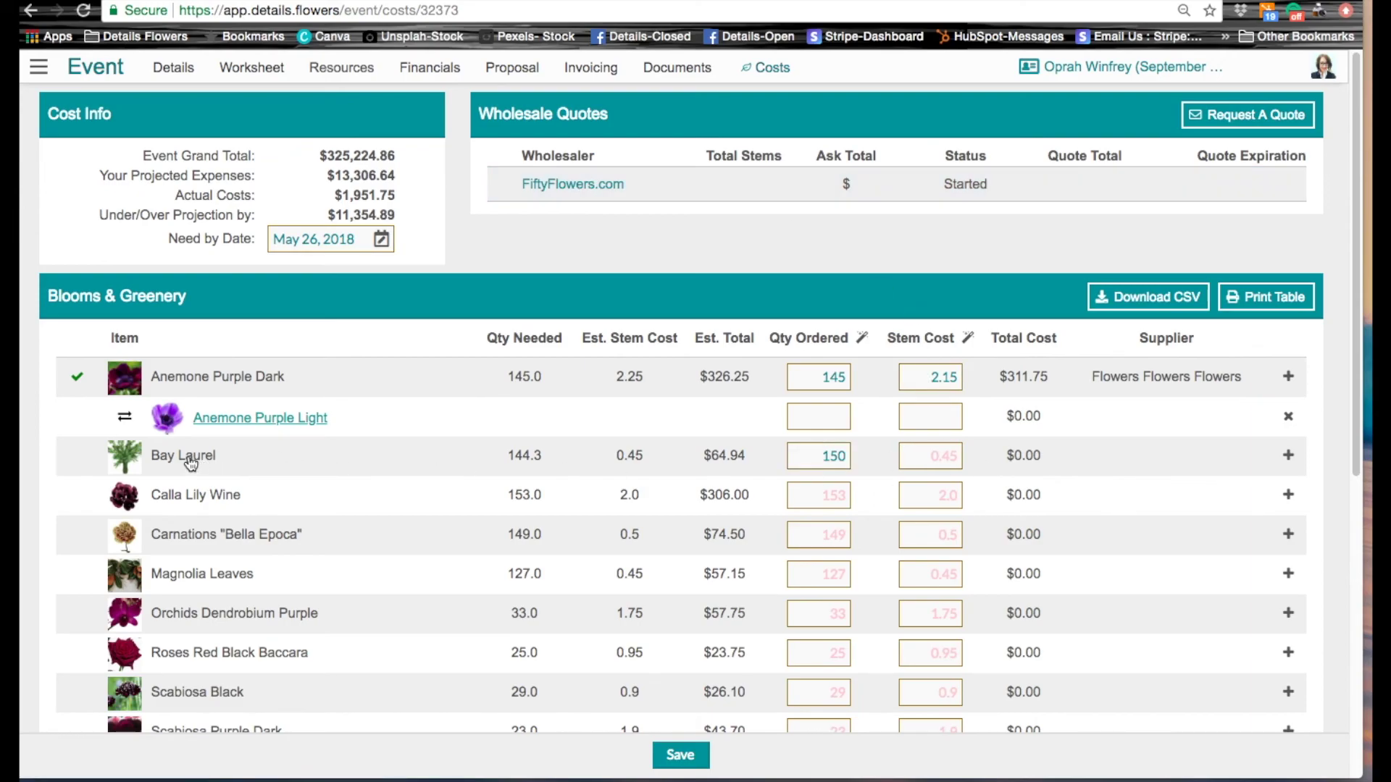
{"action": "left_click", "coordinate": [935, 458]}
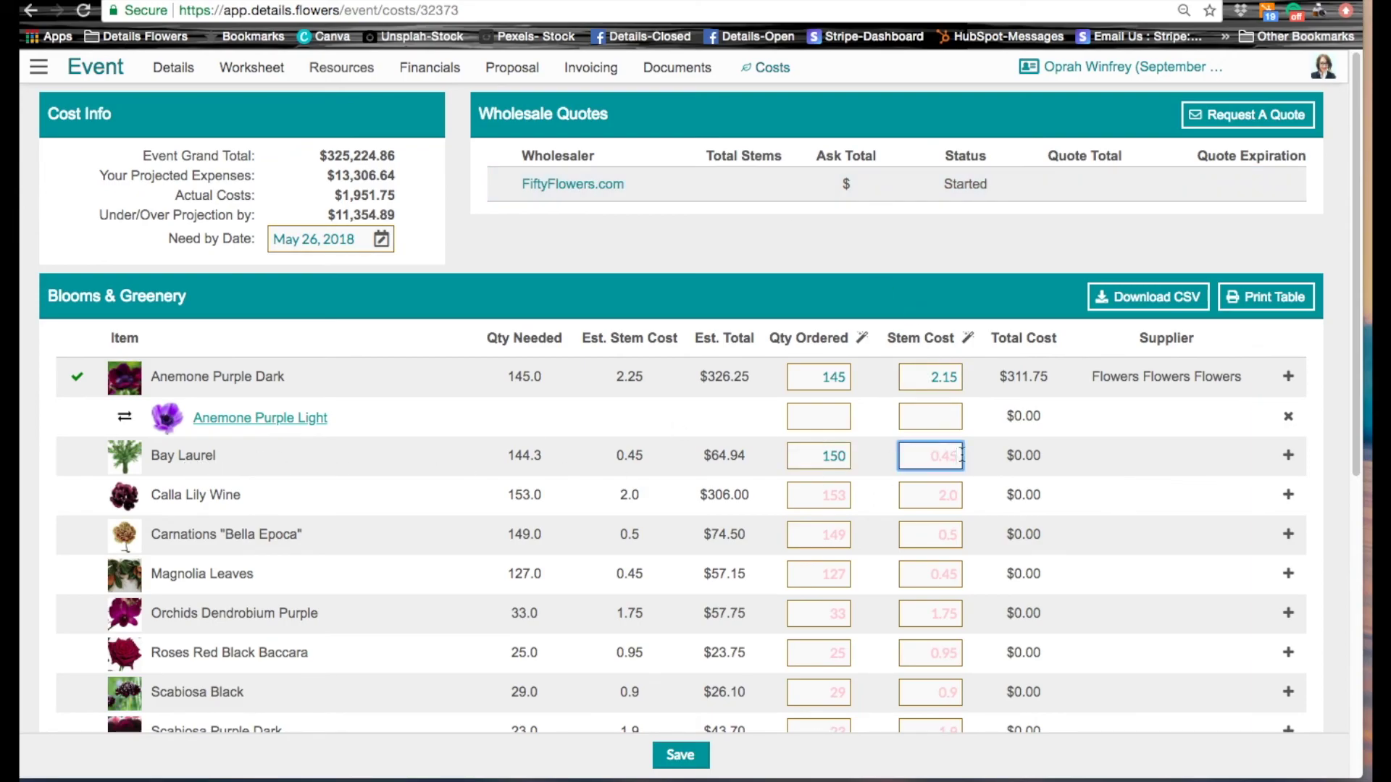
{"action": "type", "text": ".60"}
Change Bay Laurel's default stem cost to .60 in its item details, save the item and close its details
{"action": "left_click", "coordinate": [194, 458]}
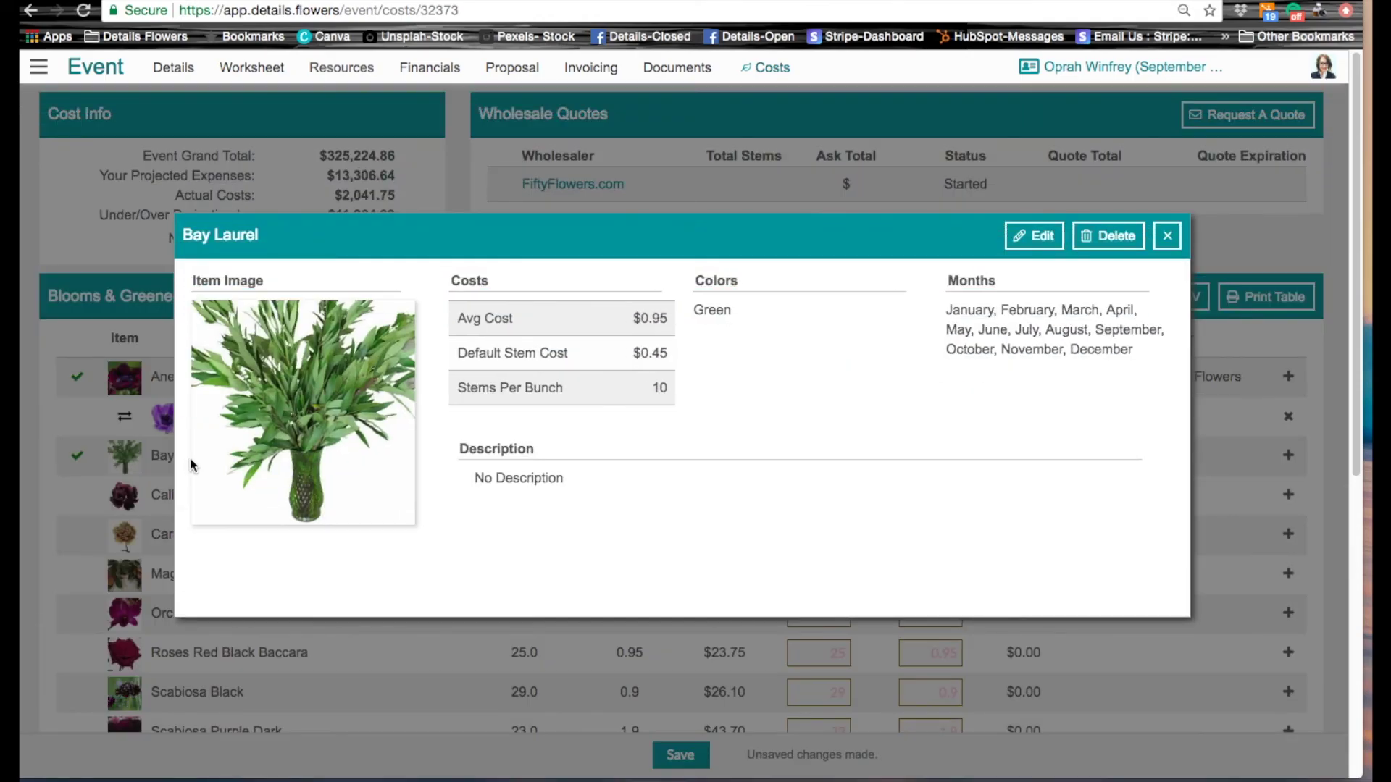
{"action": "left_click", "coordinate": [1051, 237]}
{"action": "left_click", "coordinate": [716, 324]}
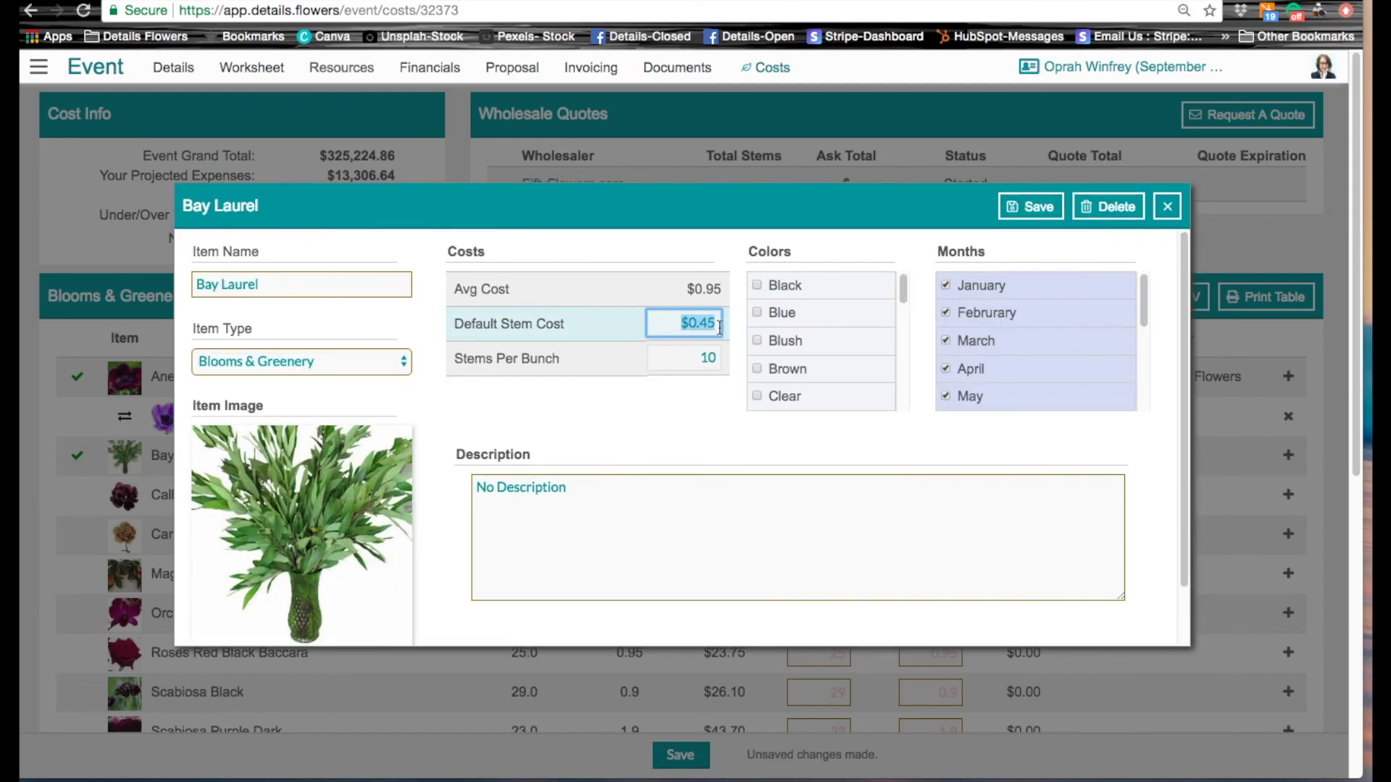
{"action": "type", "text": ".60"}
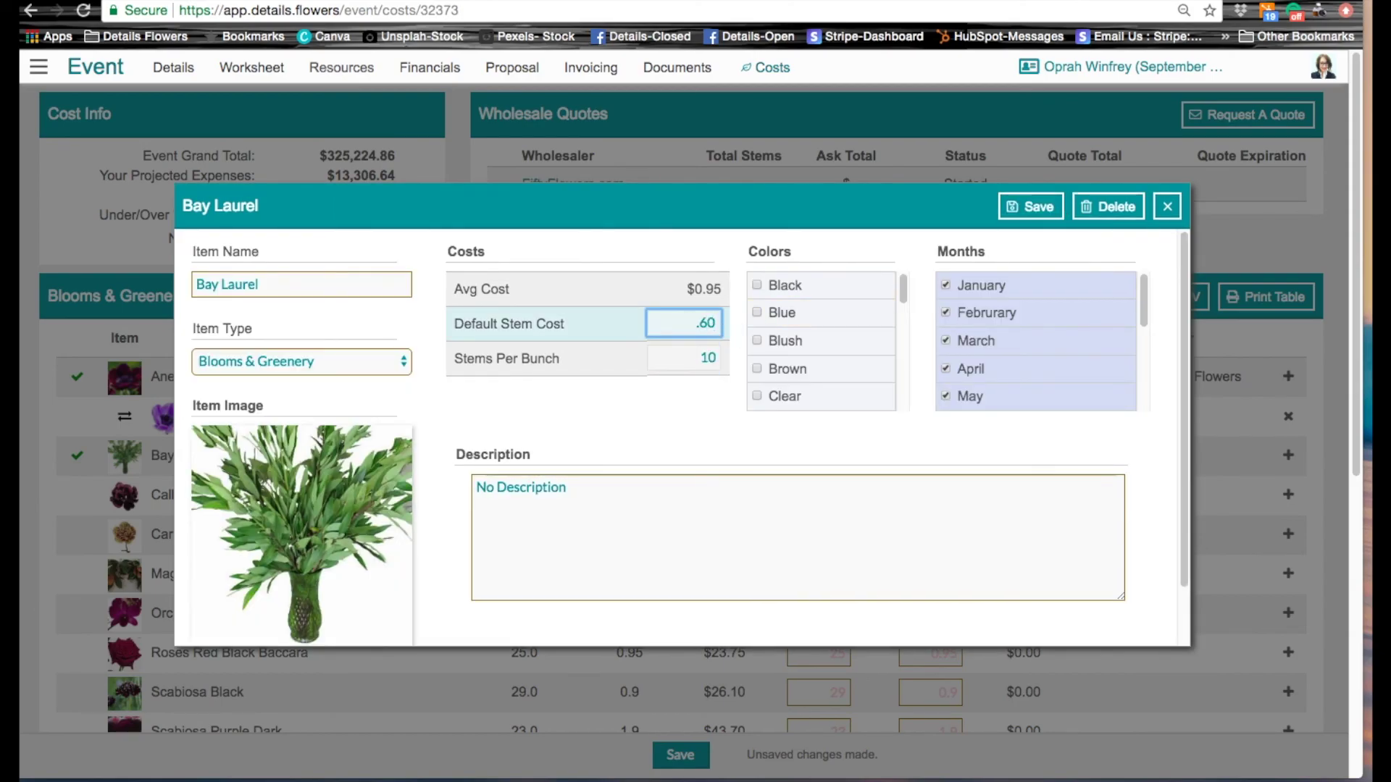
{"action": "left_click", "coordinate": [881, 419]}
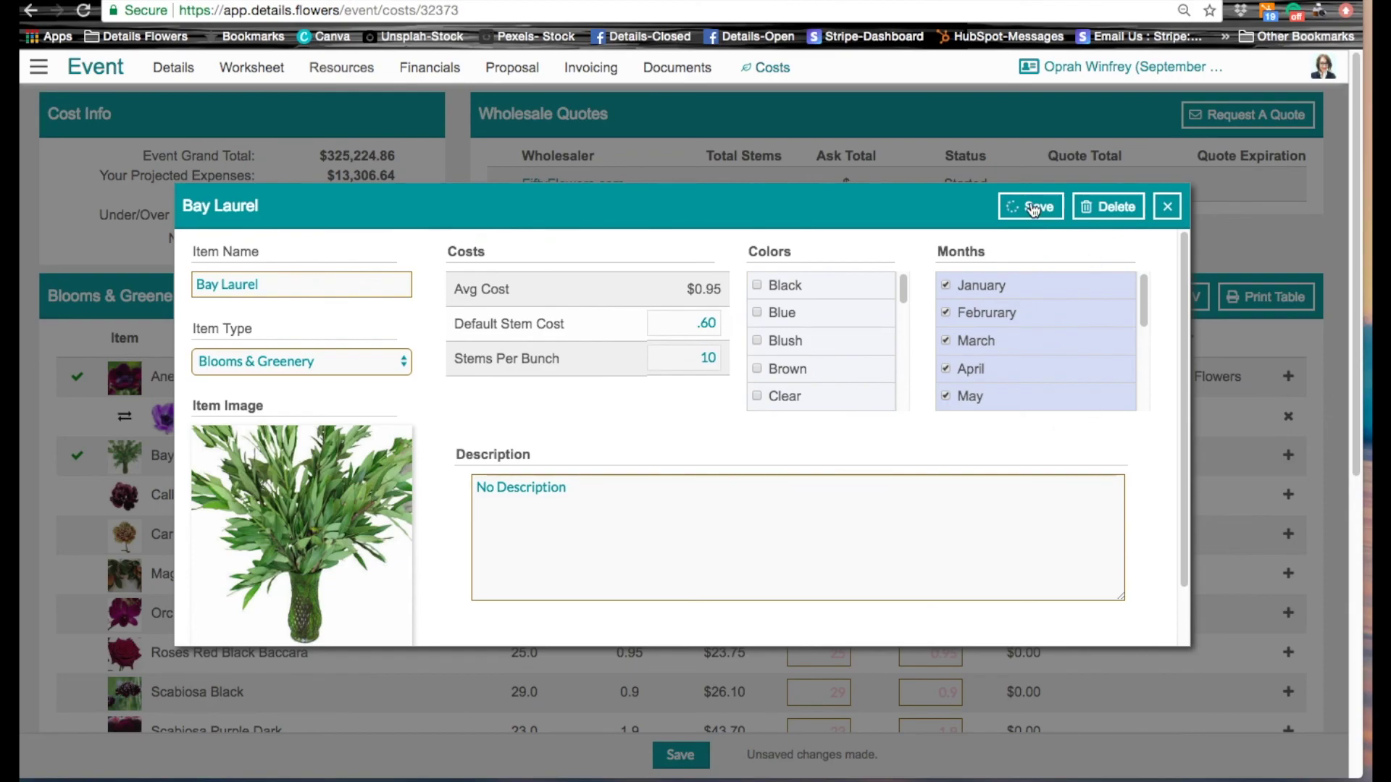
{"action": "left_click", "coordinate": [1034, 210]}
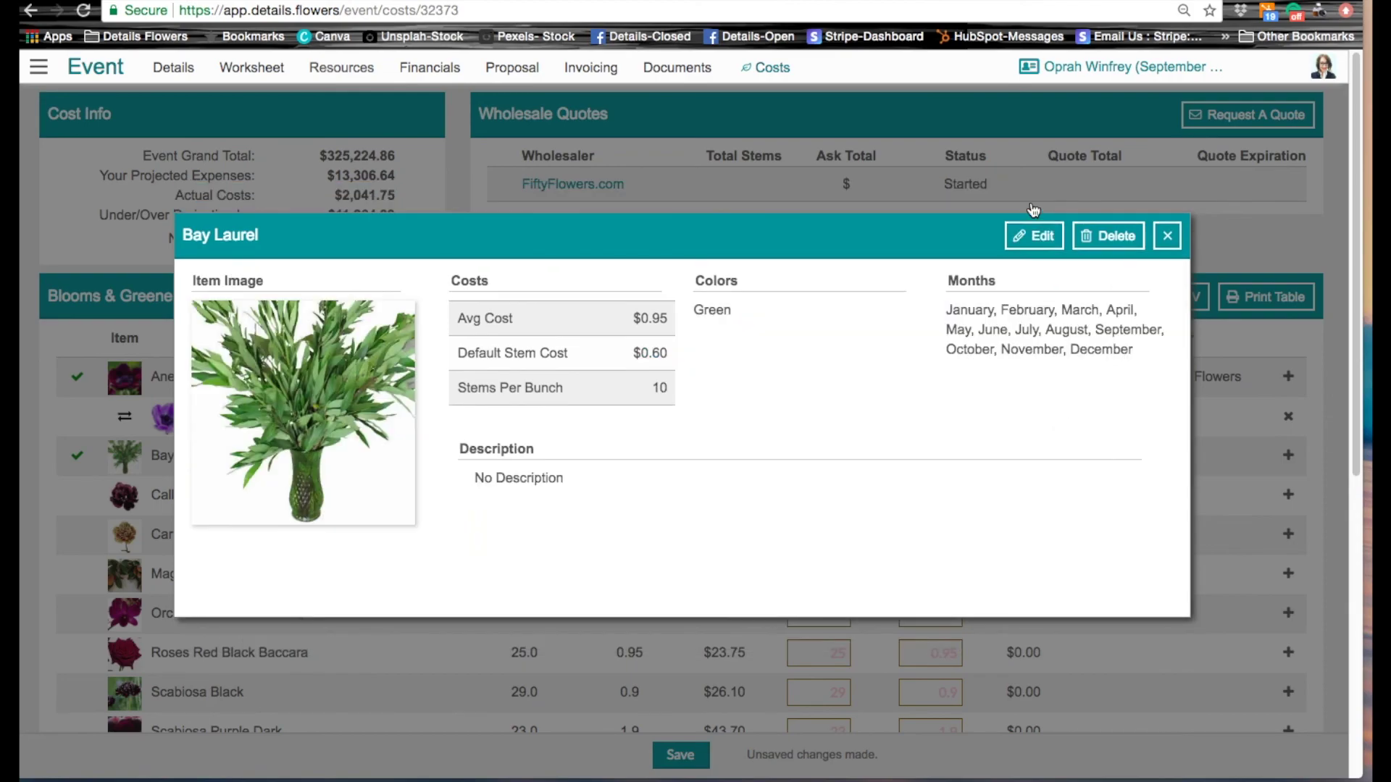
{"action": "left_click", "coordinate": [1167, 236]}
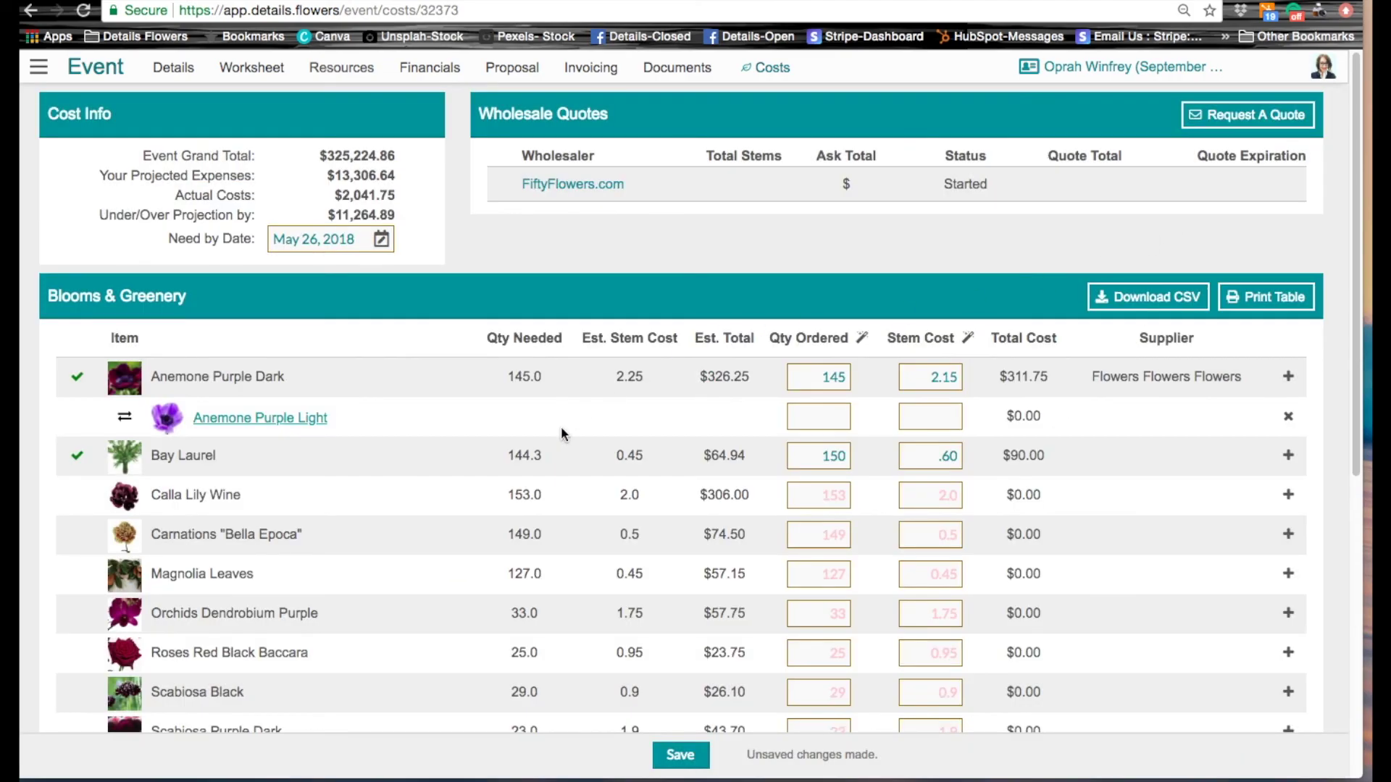